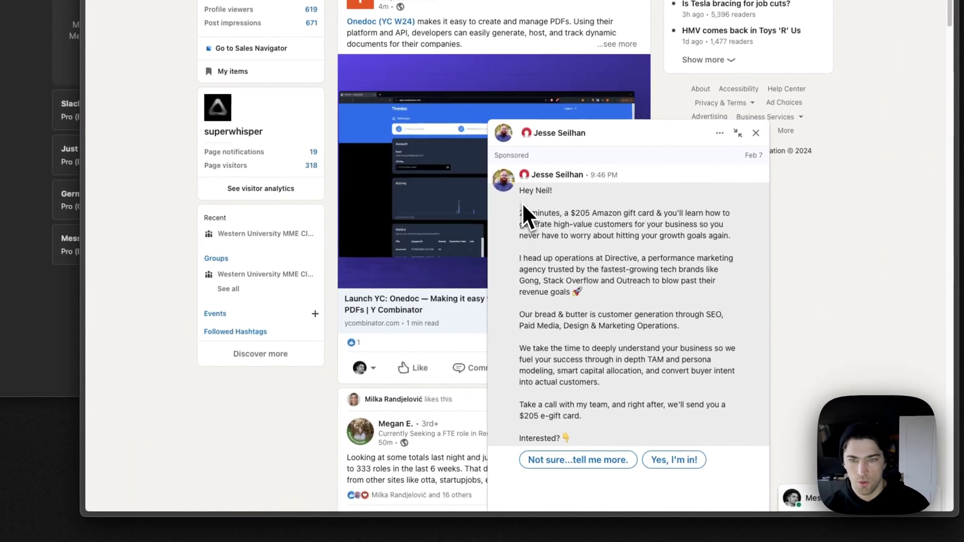
Step: Select the full text of the sponsored outreach message in the LinkedIn chat window
left_click_drag(512, 243, 640, 436)
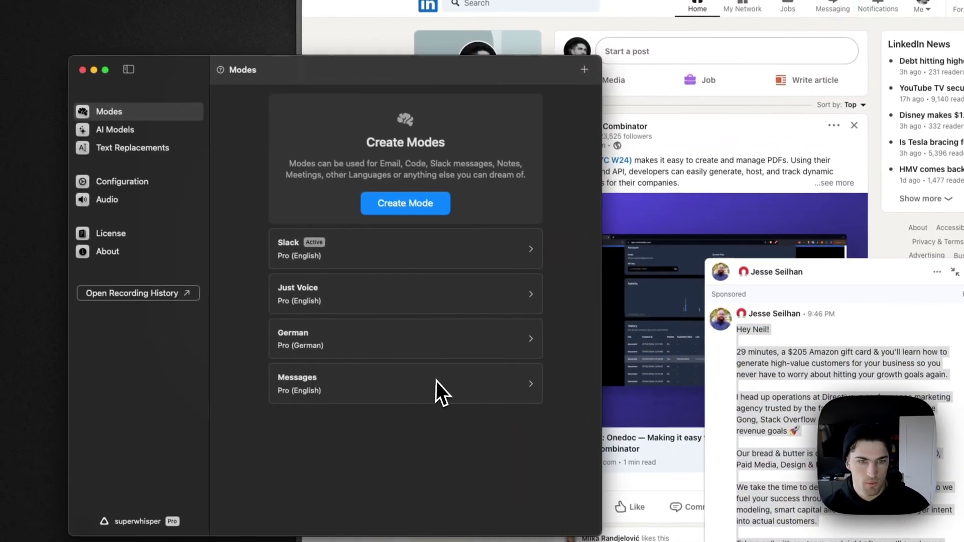
left_click(437, 390)
left_click(411, 151)
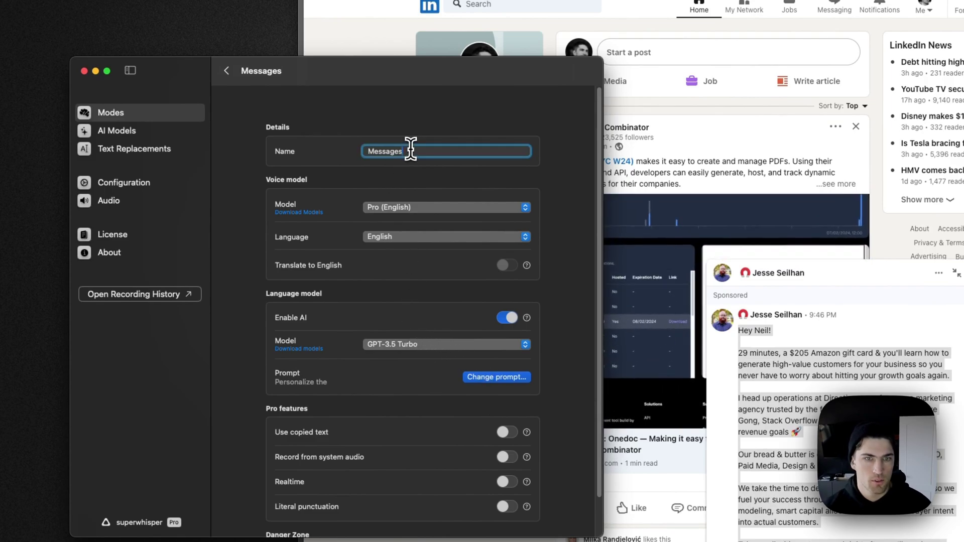
left_click(227, 71)
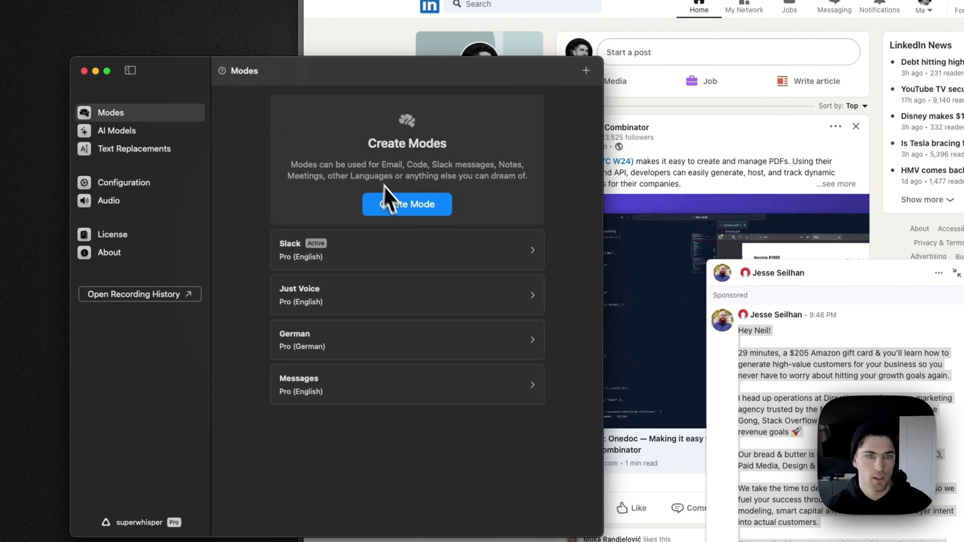
left_click(393, 201)
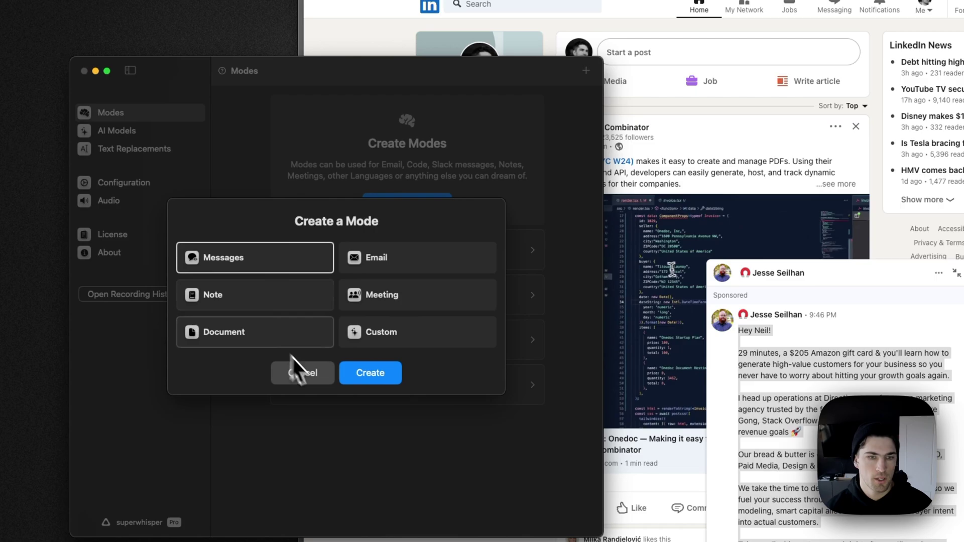
left_click(324, 375)
Step: Open the existing Messages mode and rename it "Linkedin Outreach"
left_click(370, 381)
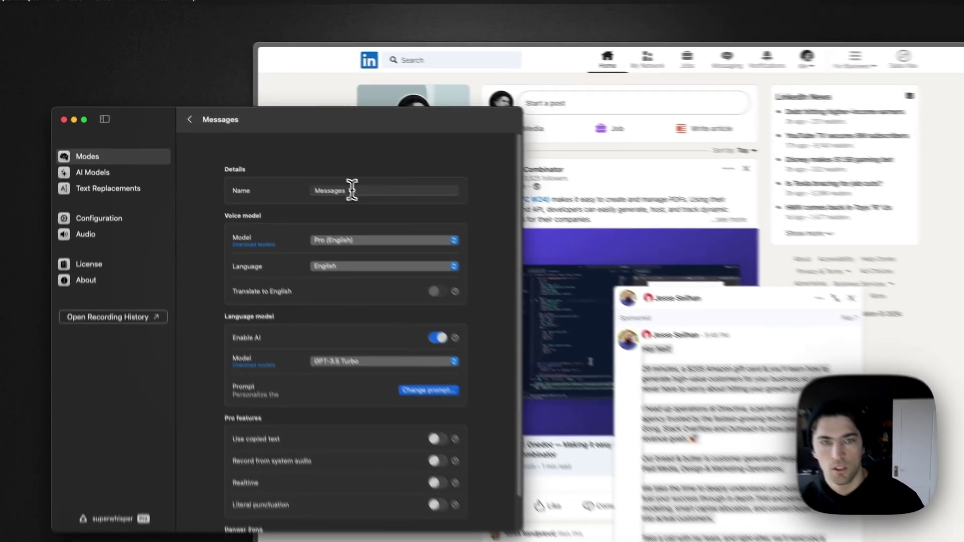
double_click(352, 190)
type("Linke")
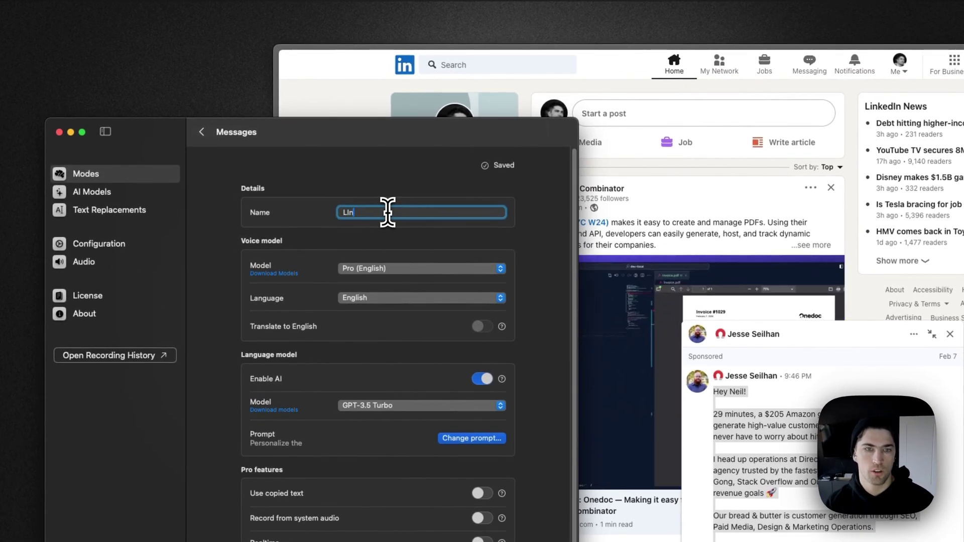
type("din Outreach")
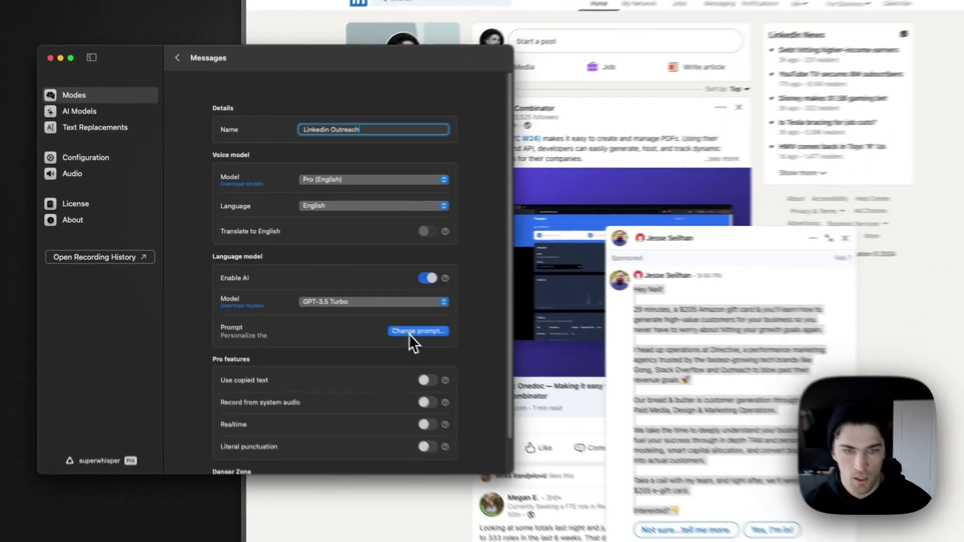
Step: Replace the mode's prompt by dictating, in Just Voice mode, an instruction to personalize the following template with details and facts from the input
left_click(348, 300)
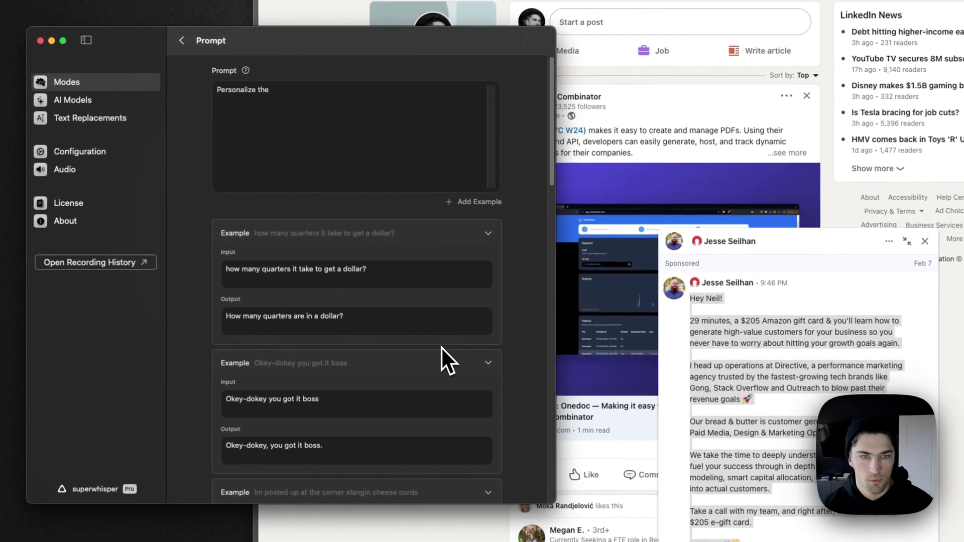
left_click(287, 175)
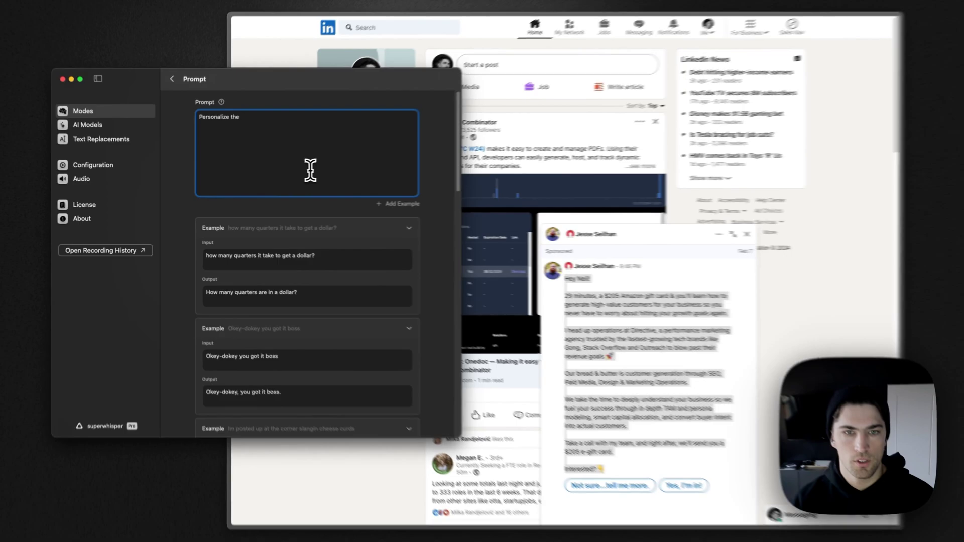
key("super+BackSpace")
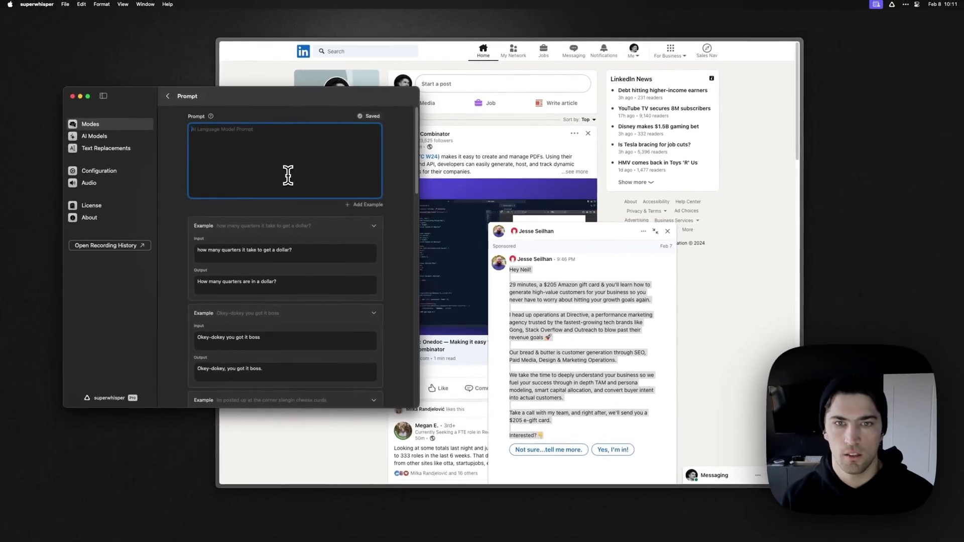
key("alt+space")
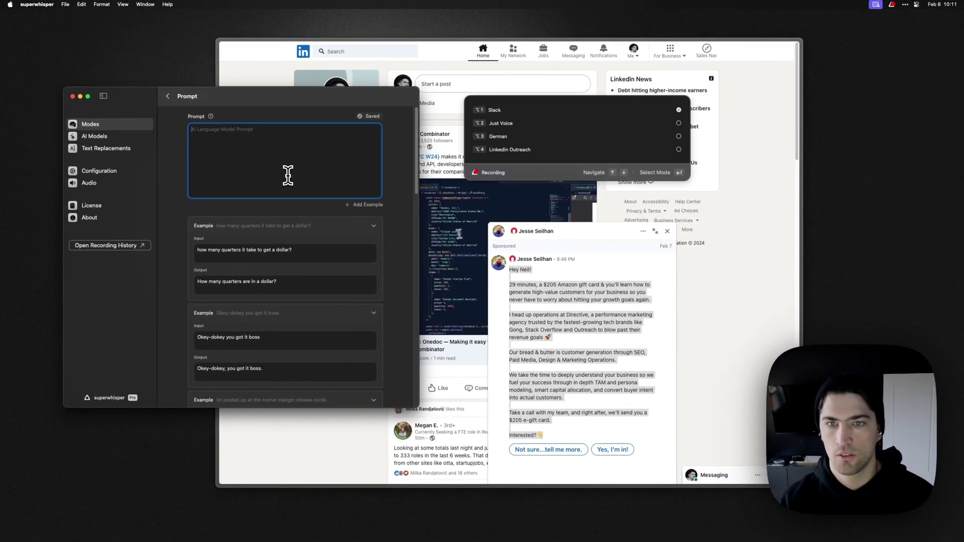
key("alt+2")
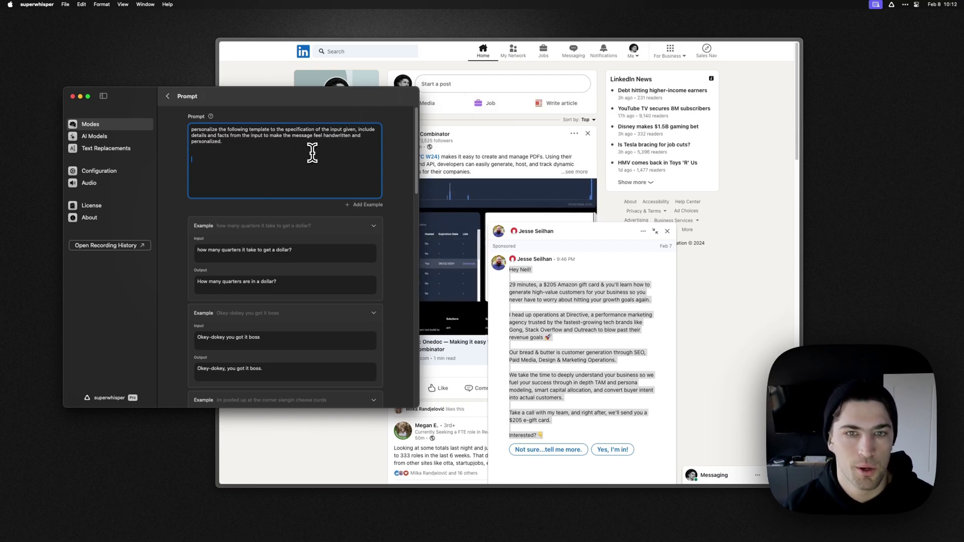
Step: Paste the LinkedIn outreach message into the prompt below the personalization instruction
key("super+z")
left_click(523, 291)
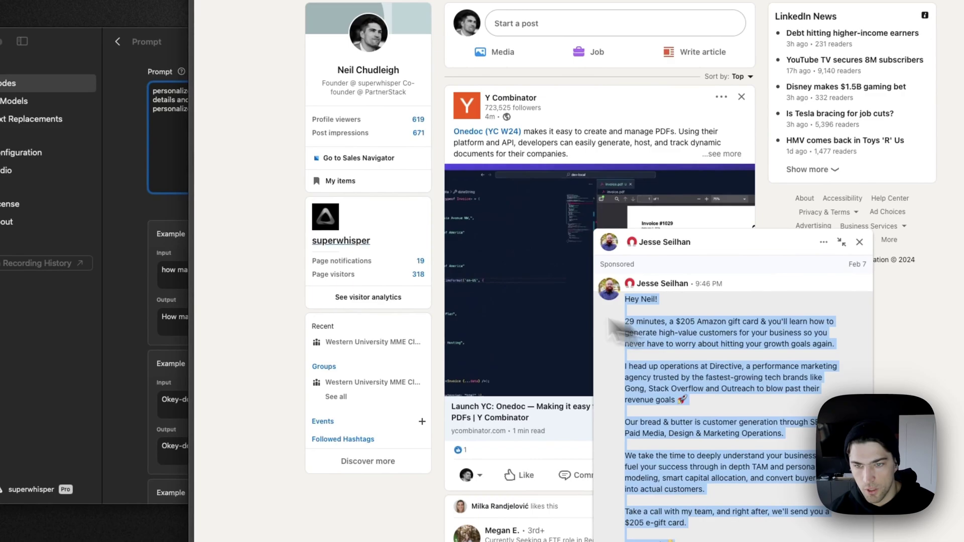
left_click(200, 178)
key("super+v")
Step: Add a "Template" heading line above the pasted message and replace the name in its greeting with <Recipient name>
key("super+Up")
key("Down")
key("Down")
key("Down")
key("Down")
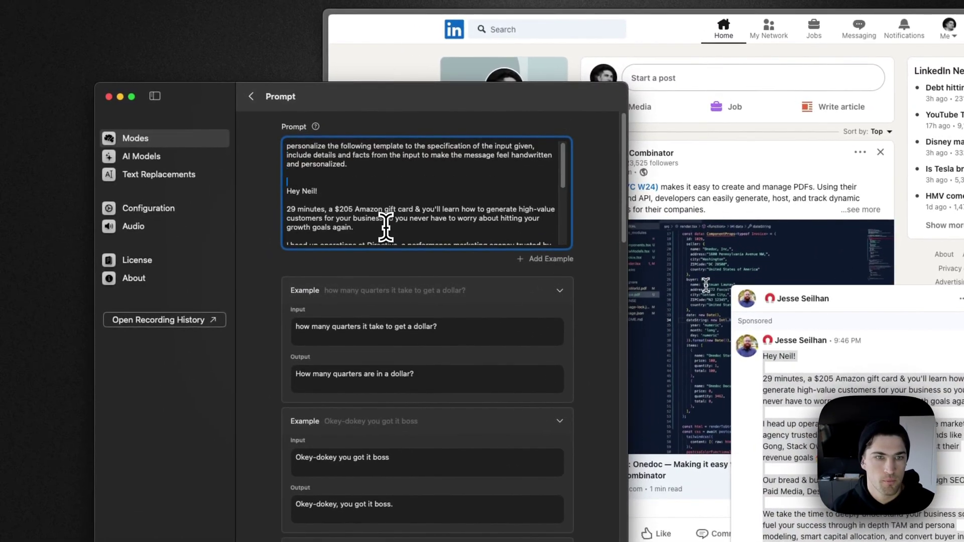
key("Return")
key("Return")
type("TEm")
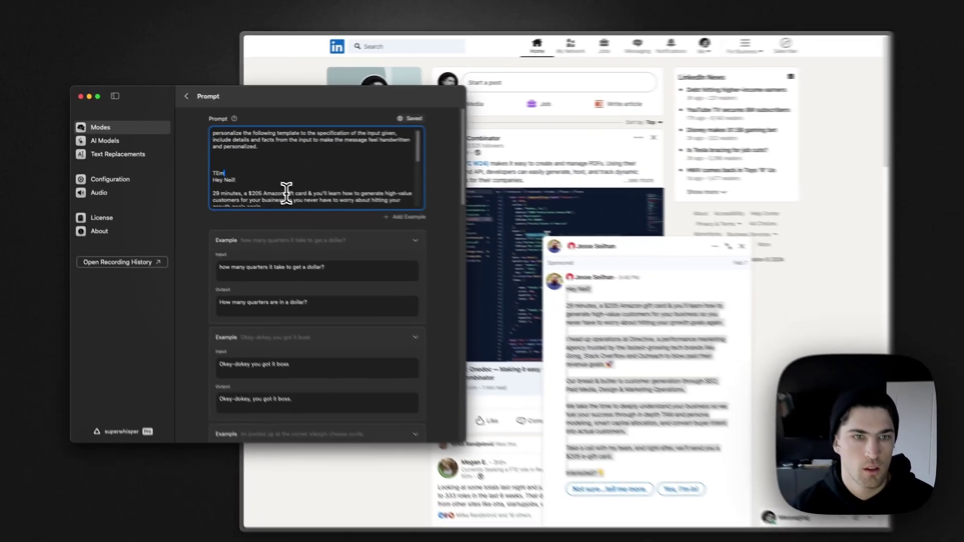
type("plate")
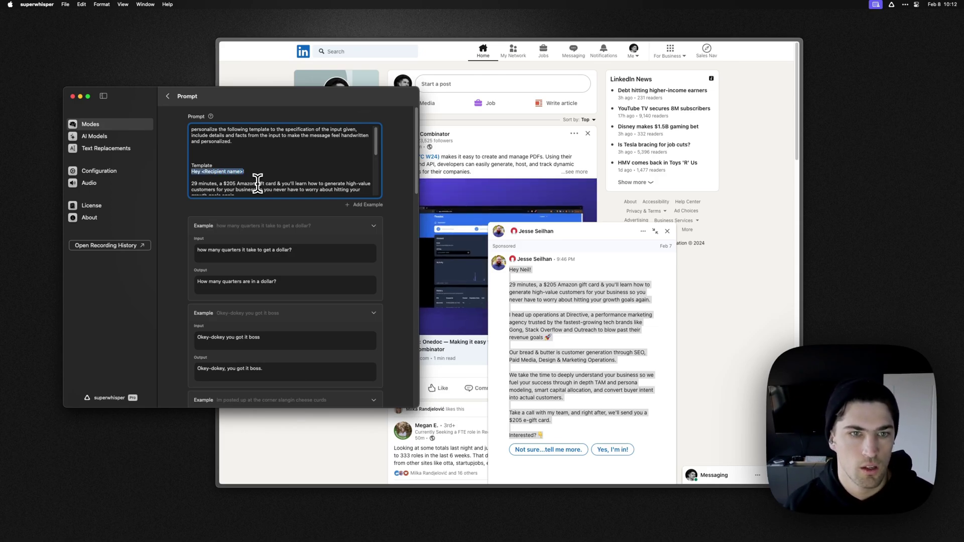
Step: Dictate above the template: "If recipient name is not found in the input, just omit it. Do not include the template variable."
key("alt+space")
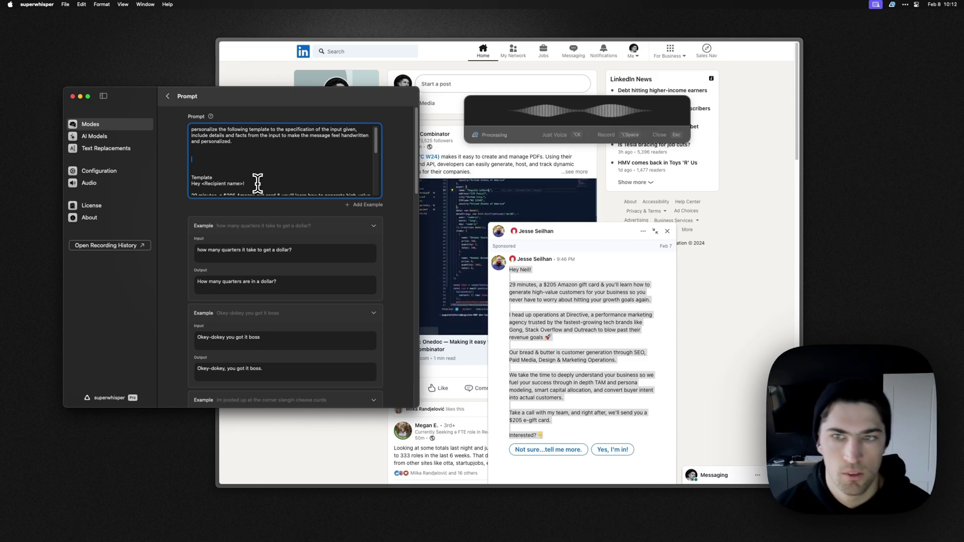
key("alt+space")
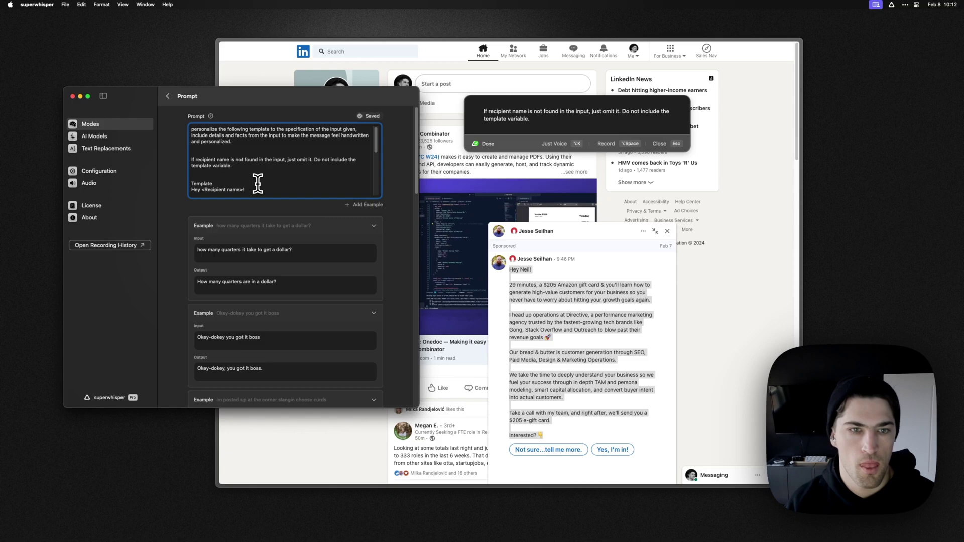
Step: Rewrite "recipient name" in the dictated rule as <Recipient name> and add a colon after the "Template" heading
key("Right")
key("Right")
key("Right")
key("Up")
key("Right")
key("Right")
key("Right")
type("<")
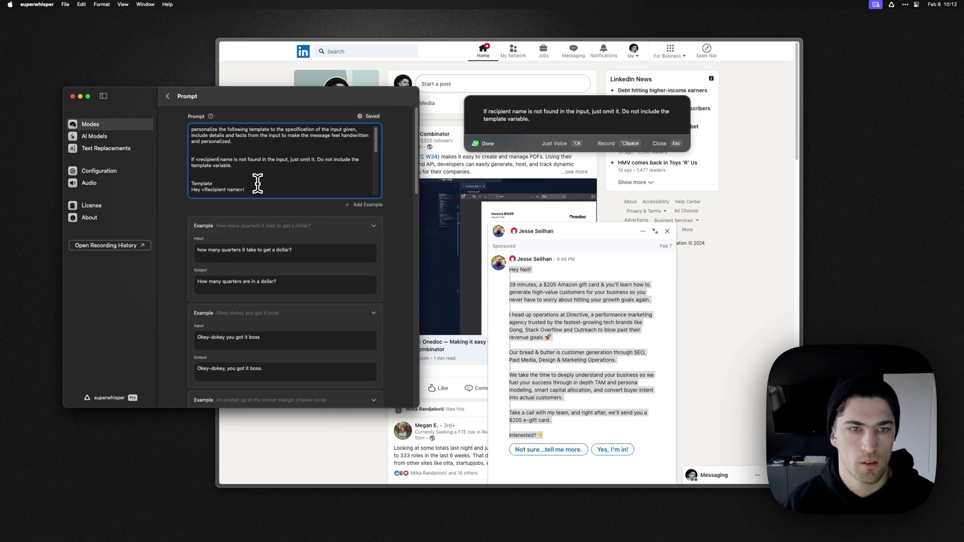
key("alt+Right")
key("alt+Right")
type(">")
key("alt+Left")
key("alt+Left")
key("Right")
key("BackSpace")
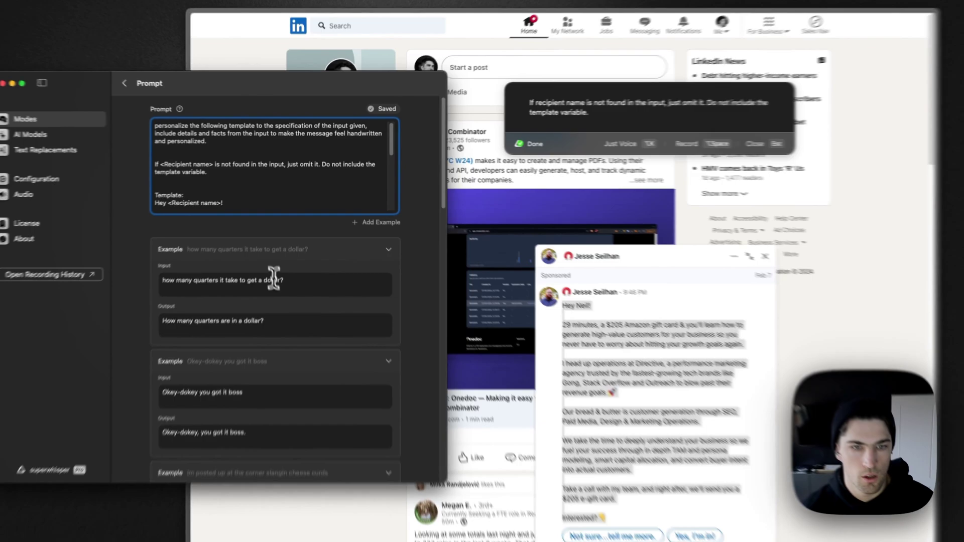
Step: Review the rest of the pasted template in the prompt and minimize the LinkedIn chat window
left_click(285, 250)
scroll(259, 187, "down", 3)
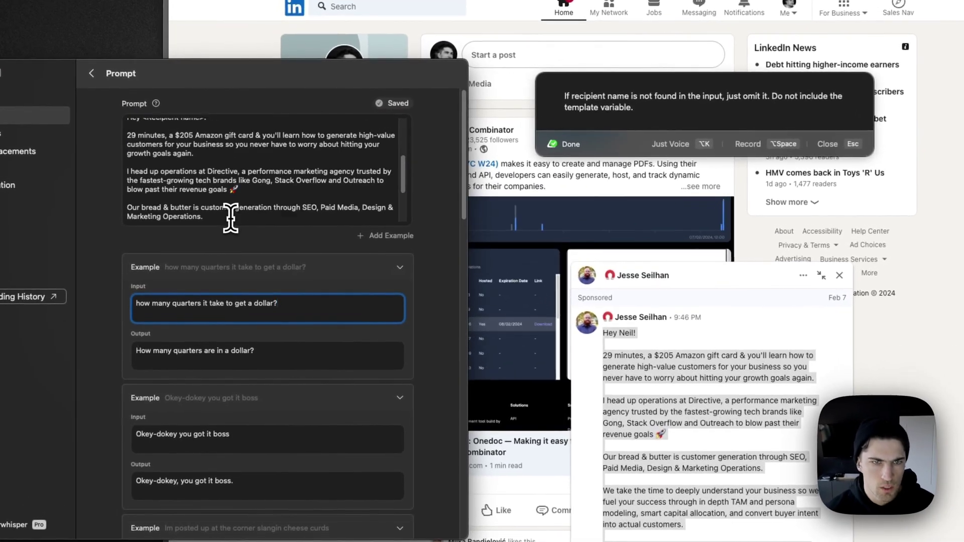
scroll(230, 217, "down", 4)
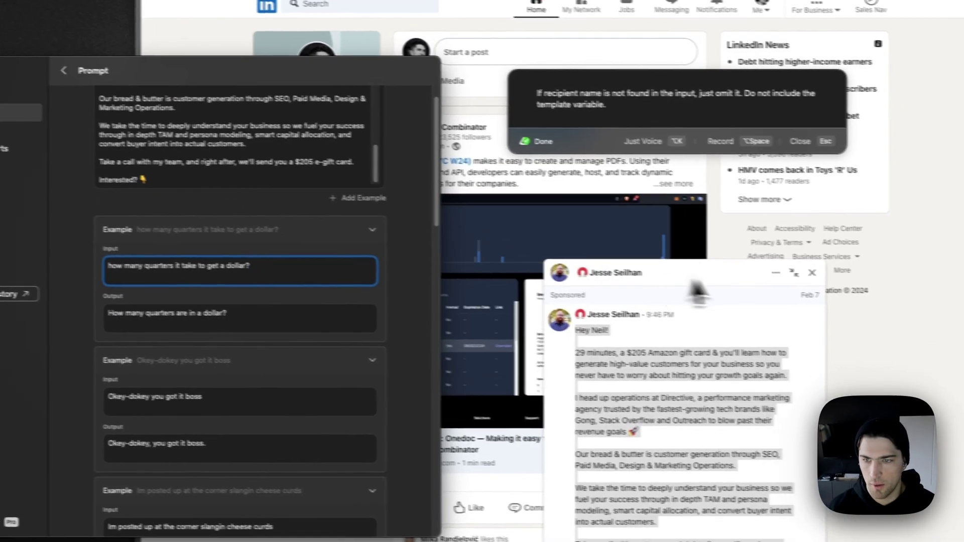
left_click(751, 276)
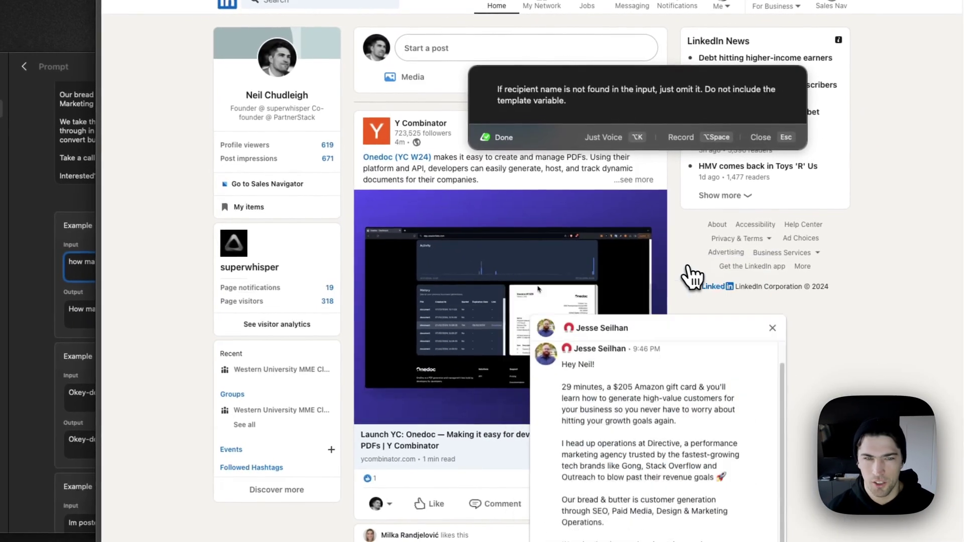
left_click(91, 200)
Step: Try deleting the template paragraph that begins "I head up operations at Directive"
scroll(276, 213, "up", 4)
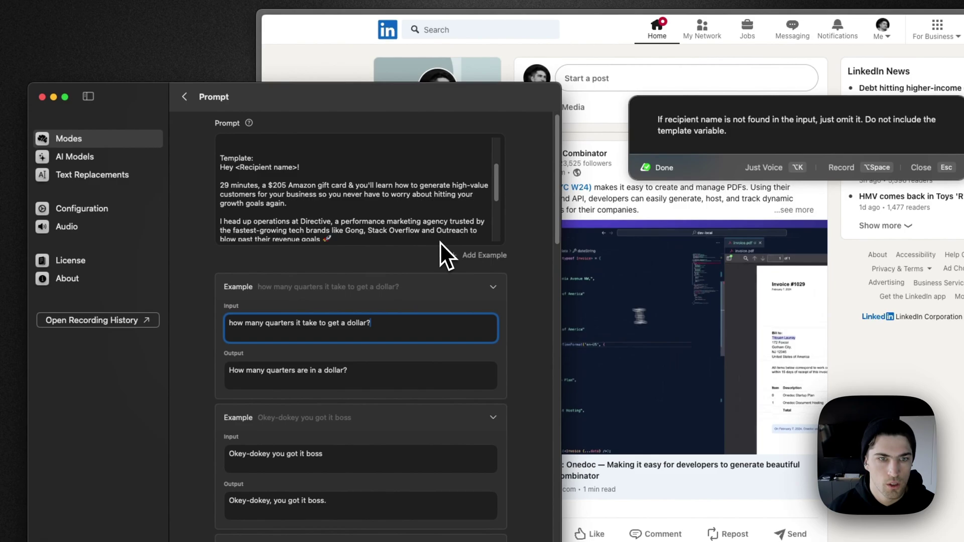
scroll(554, 226, "up", 1)
scroll(402, 216, "down", 1)
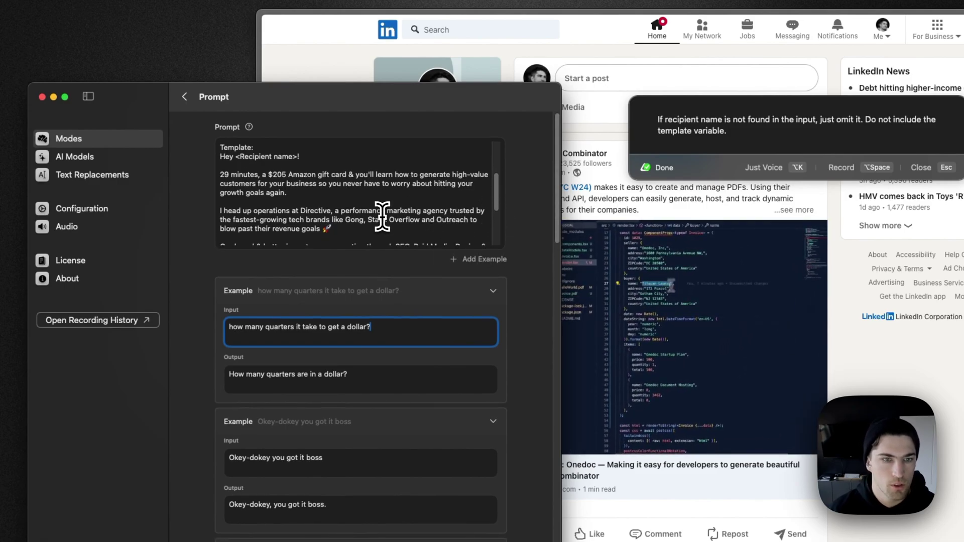
triple_click(392, 231)
key("BackSpace")
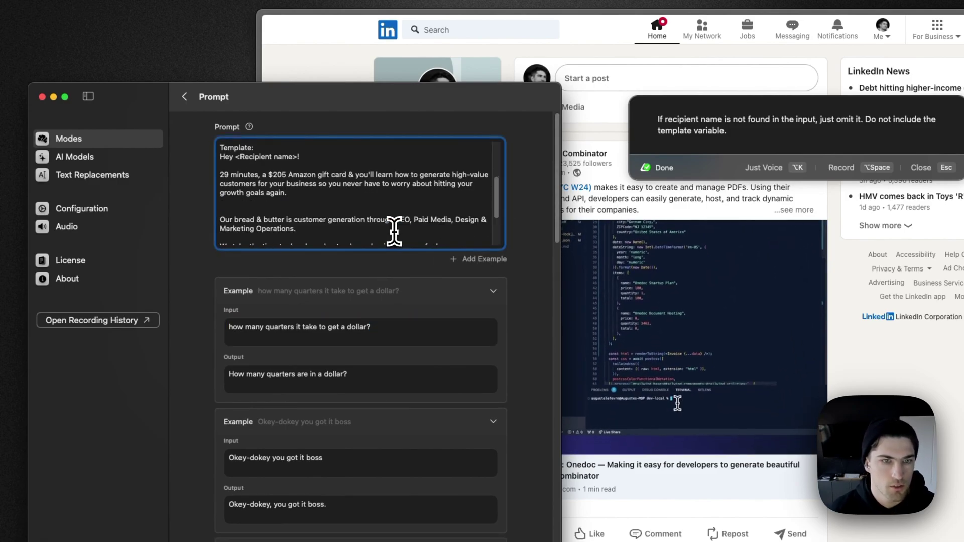
key("super+z")
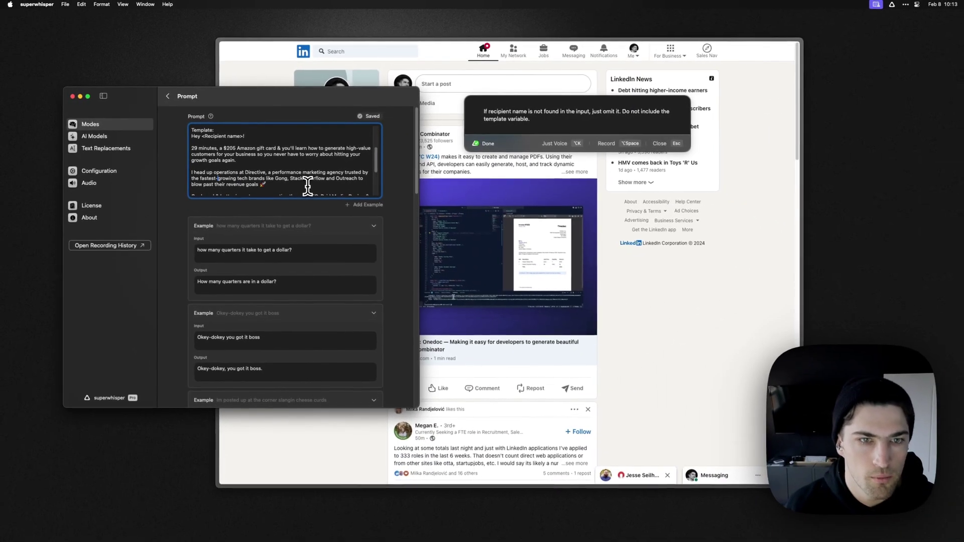
Step: Reword the Directive paragraph as "Fast-growing tech brands like Gong, Stack Overflow and Outreach use this method to blow past their revenue goals"
key("alt+shift+Up")
type("F")
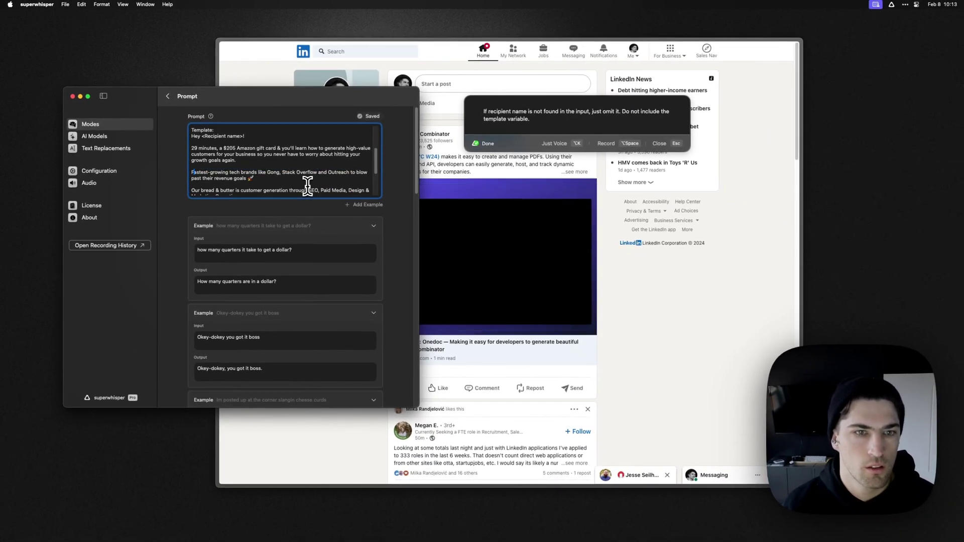
key("alt+Right")
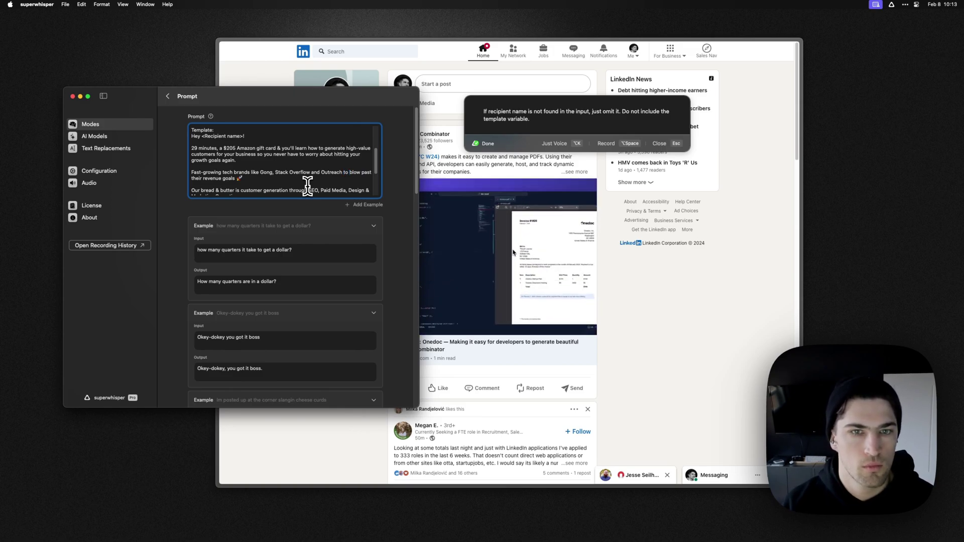
type("use this method")
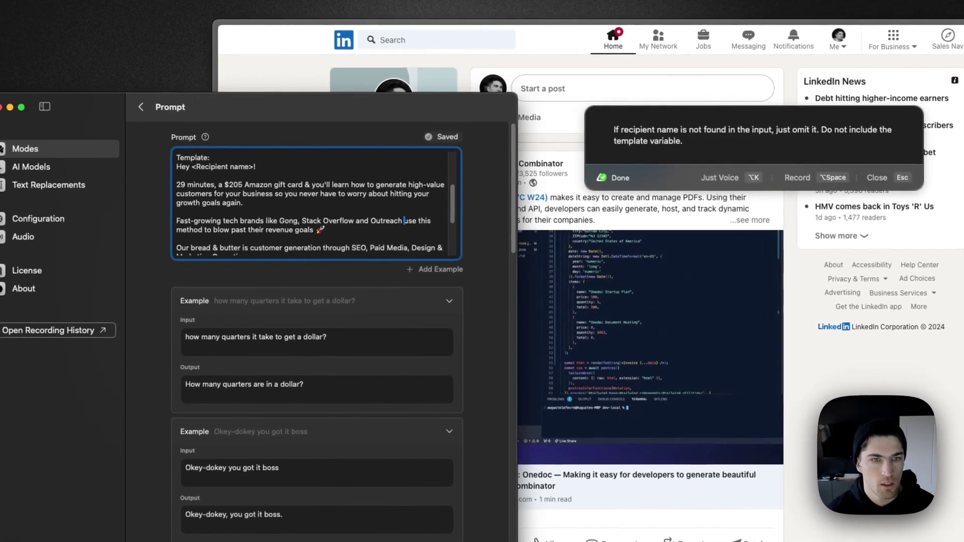
Step: Delete the template paragraph that begins "We take the time to deeply understand your business"
scroll(308, 184, "down", 2)
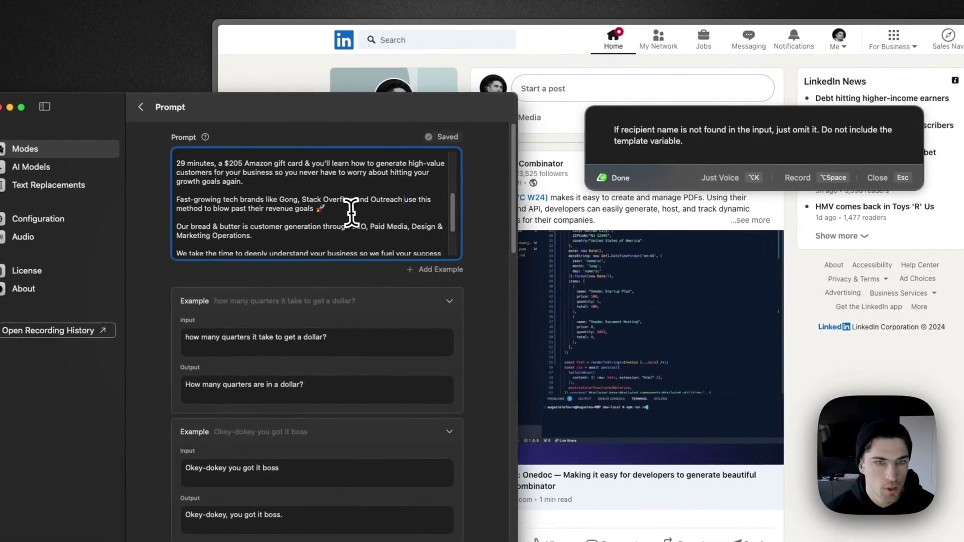
triple_click(328, 184)
scroll(381, 238, "down", 2)
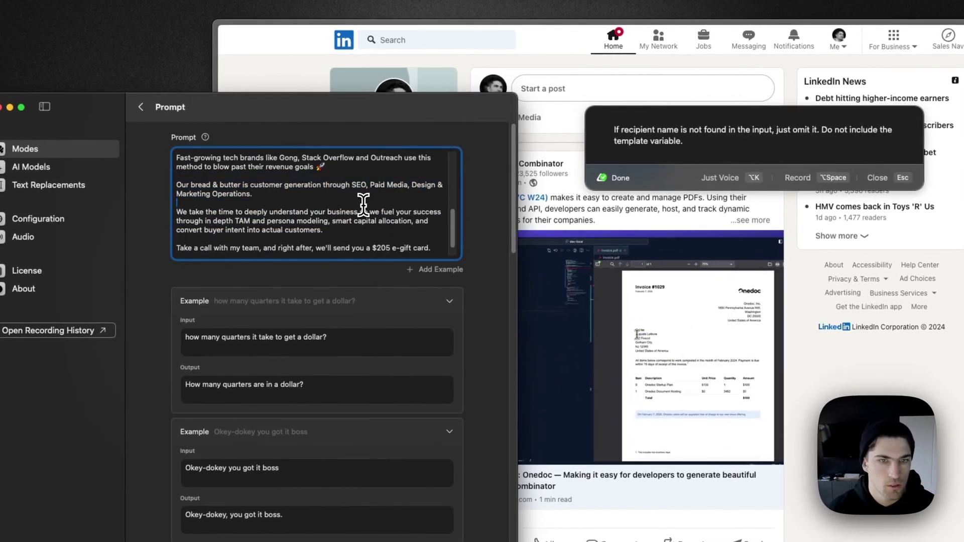
triple_click(386, 236)
key("BackSpace")
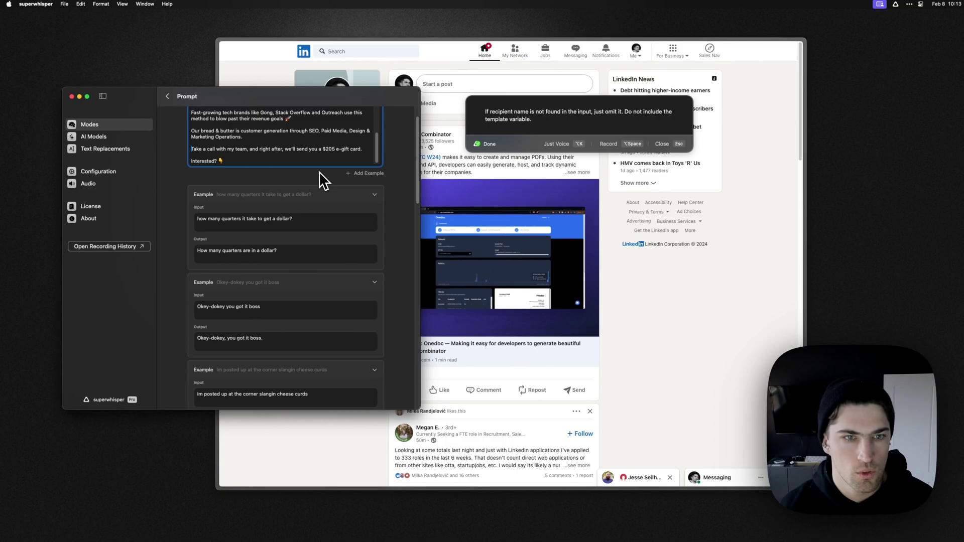
Step: Change the duration in the template's opening sentence to 19 minutes
scroll(248, 165, "up", 3)
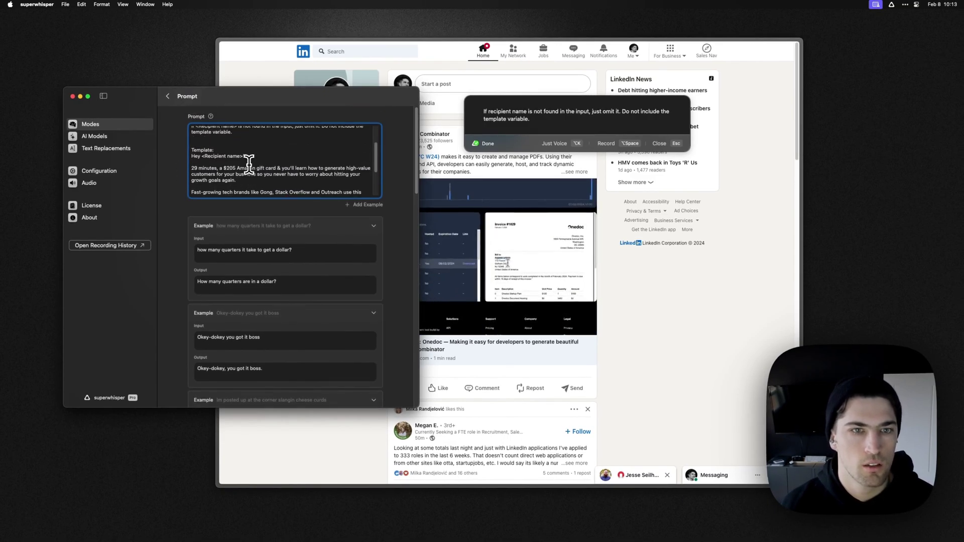
double_click(207, 169)
double_click(282, 213)
type("18")
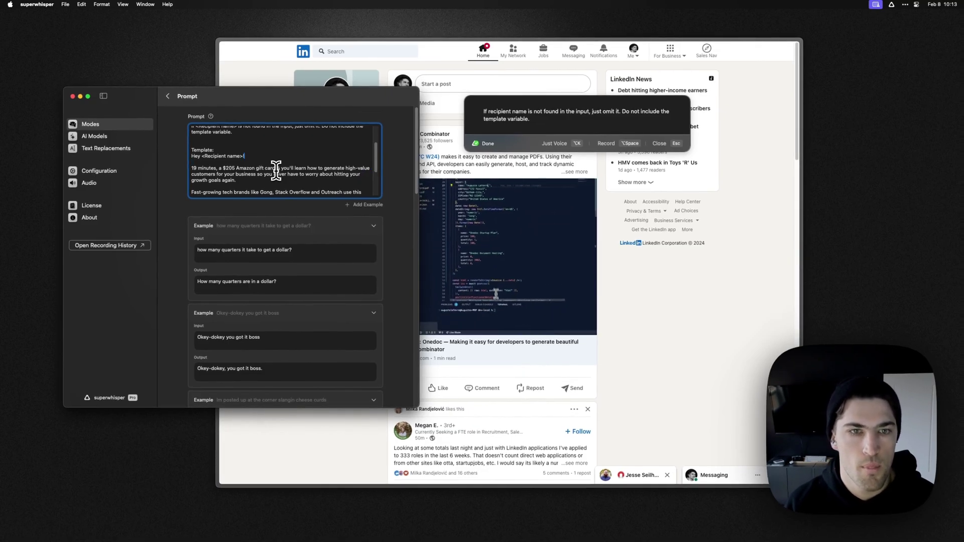
Step: Insert a <Personalization> placeholder as its own paragraph below the greeting in the prompt's template
key("Up")
key("Up")
key("Up")
key("Return")
key("Return")
type("<>")
key("Left")
type("PE")
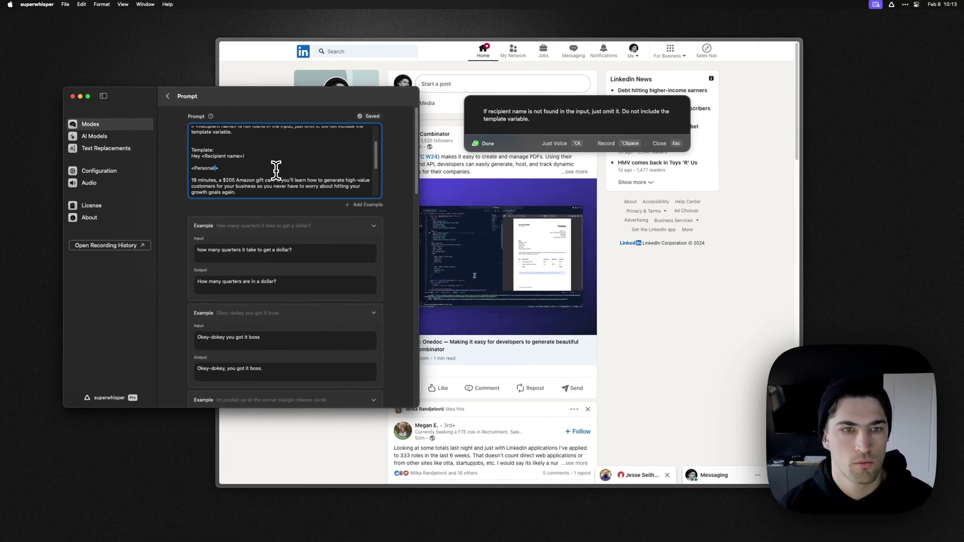
Step: Copy the <Personalization> placeholder and paste it as its own paragraph below the "Fast-growing tech brands" paragraph
key("shift+super+Left")
key("super+c")
scroll(340, 161, "down", 3)
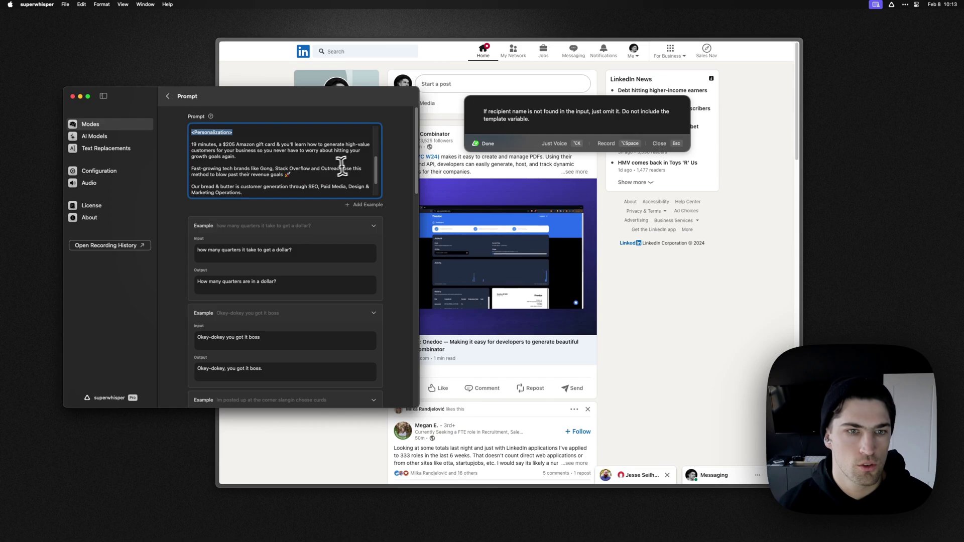
left_click(333, 174)
key("Return")
key("super+v")
key("Return")
scroll(465, 221, "down", 5)
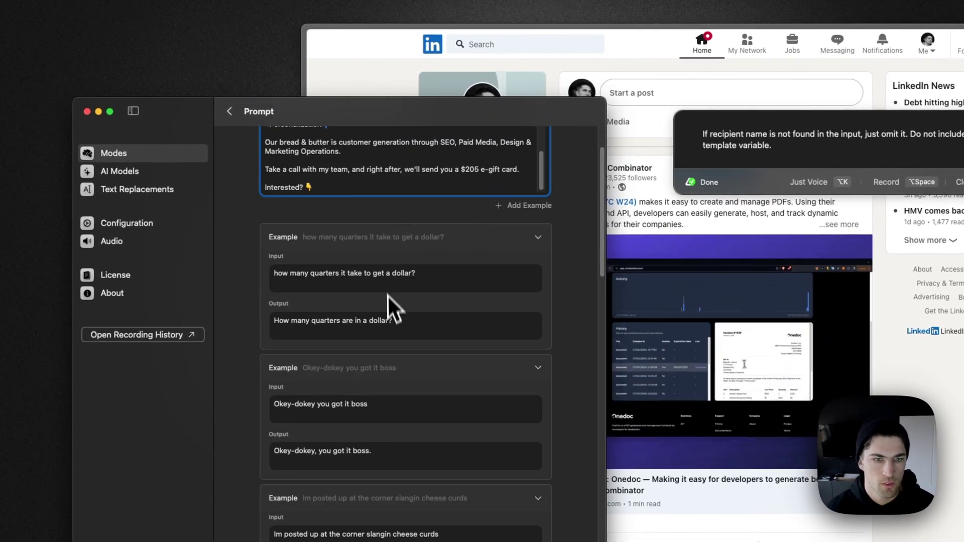
Step: Copy the whole message template, from below the "Template:" line to the end of the prompt
left_click(427, 278)
scroll(433, 274, "up", 2)
scroll(351, 251, "down", 1)
left_click_drag(317, 227, 259, 161)
left_click(296, 206)
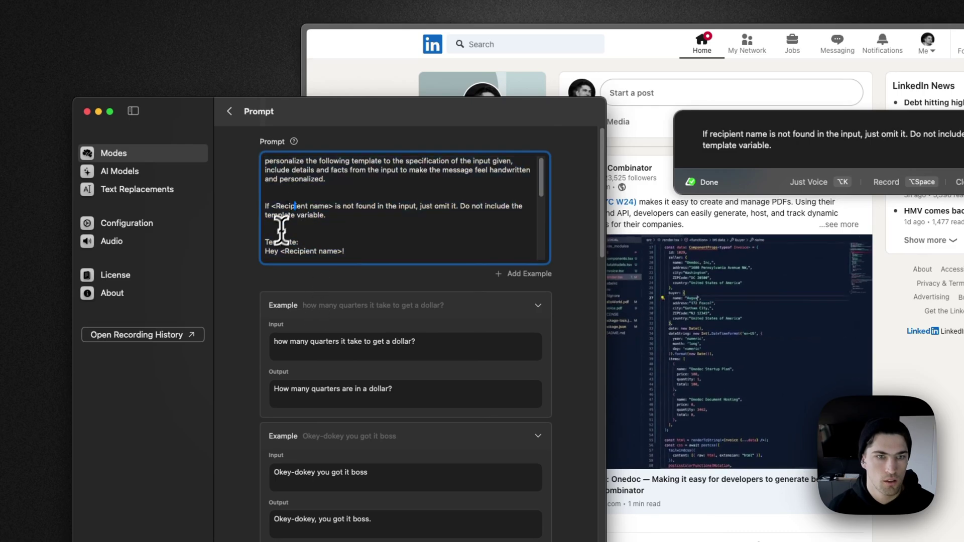
key("shift+super+Down")
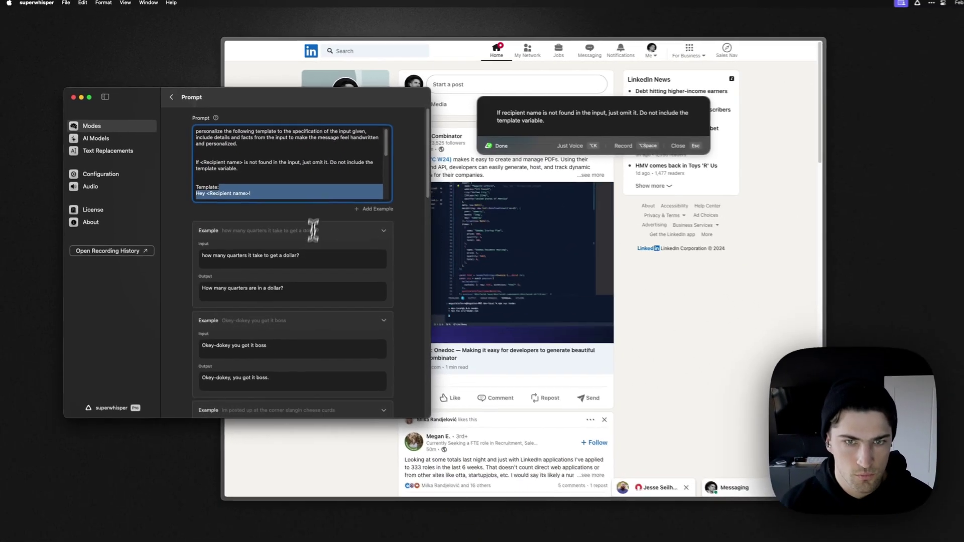
Step: Delete every prompt example except the one about how many quarters are in a dollar
scroll(433, 212, "down", 8)
right_click(325, 286)
left_click(329, 298)
right_click(295, 288)
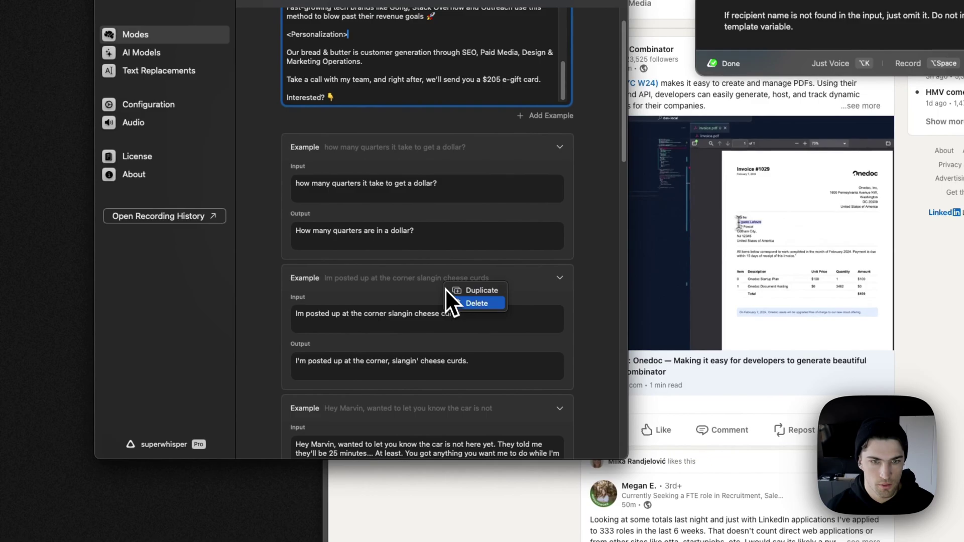
left_click(300, 301)
right_click(294, 289)
left_click(300, 299)
right_click(450, 289)
left_click(457, 301)
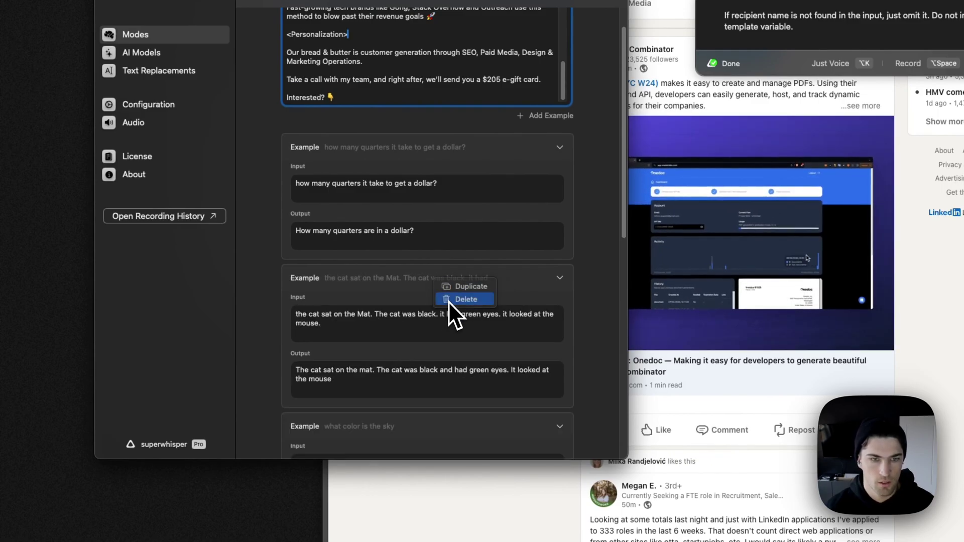
left_click(448, 301)
right_click(441, 291)
left_click(442, 296)
right_click(429, 289)
left_click(435, 297)
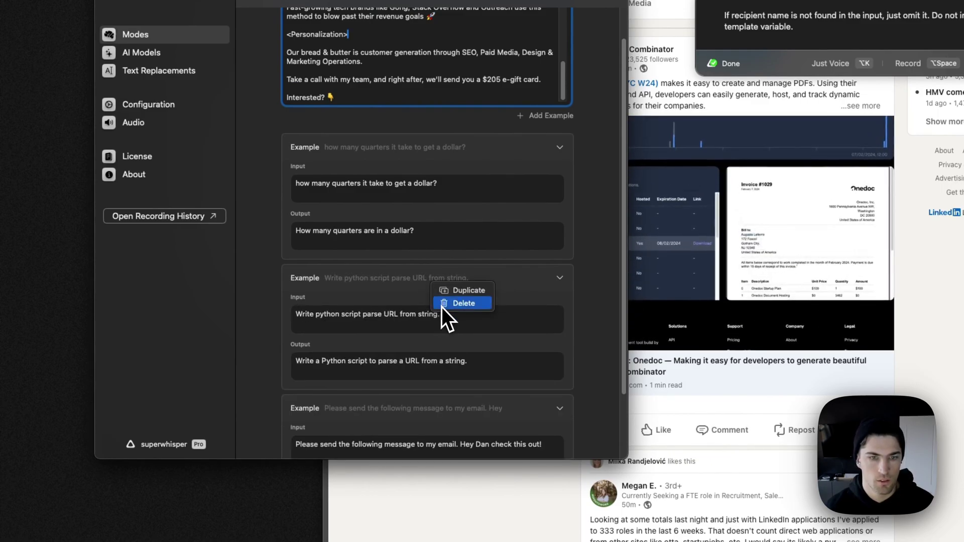
left_click(443, 305)
right_click(440, 315)
left_click(445, 335)
Step: Replace the remaining example's input with the copied template and remove the blank line above its greeting
left_click(447, 229)
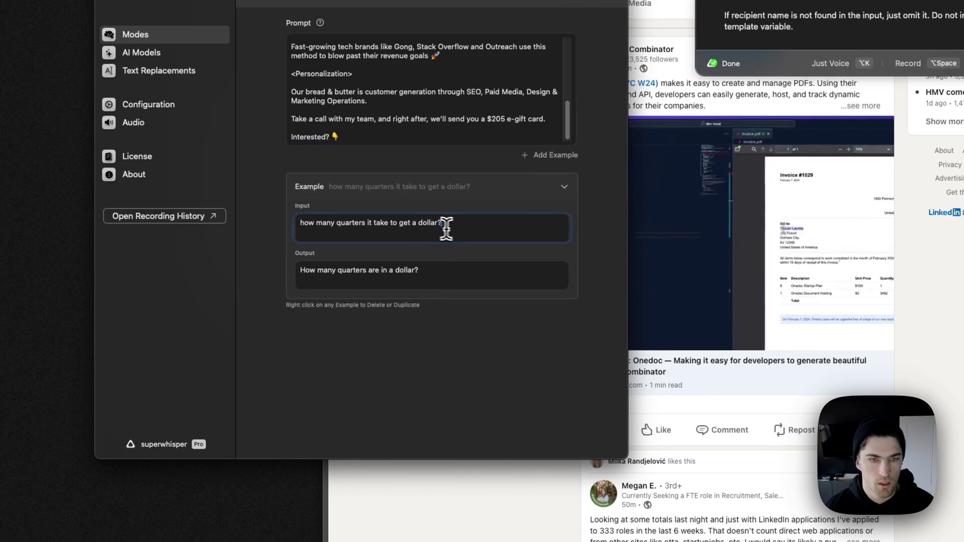
key("super+a")
type("Hey <Recipient name>!  <Personalization>  19 minutes, a $205 Amazon gift card & you'll learn how to generate high-value customers for your business so you never have to worry about hitting your growth goals again.  Fast-growing tech brands like Gong, Stack Overflow and Outreach use this method to blow past their revenue goals 🚀  <Personalization>  Our bread & butter is customer generation through SEO, Paid Media, Design & Marketing Operations.  Take a call with my team, and right after, we'll send you a $205 e-gift card.  Interested? 👇")
double_click(424, 234)
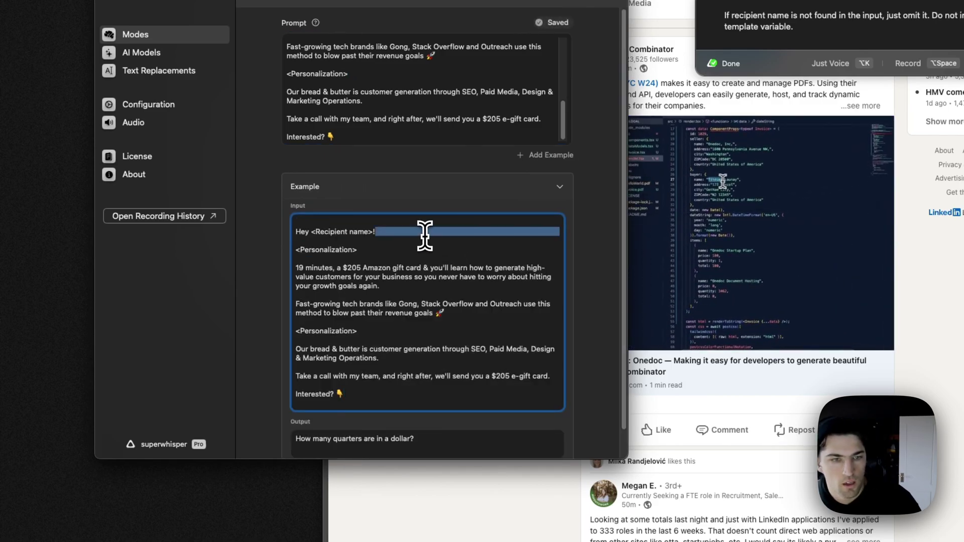
key("super+Left")
key("BackSpace")
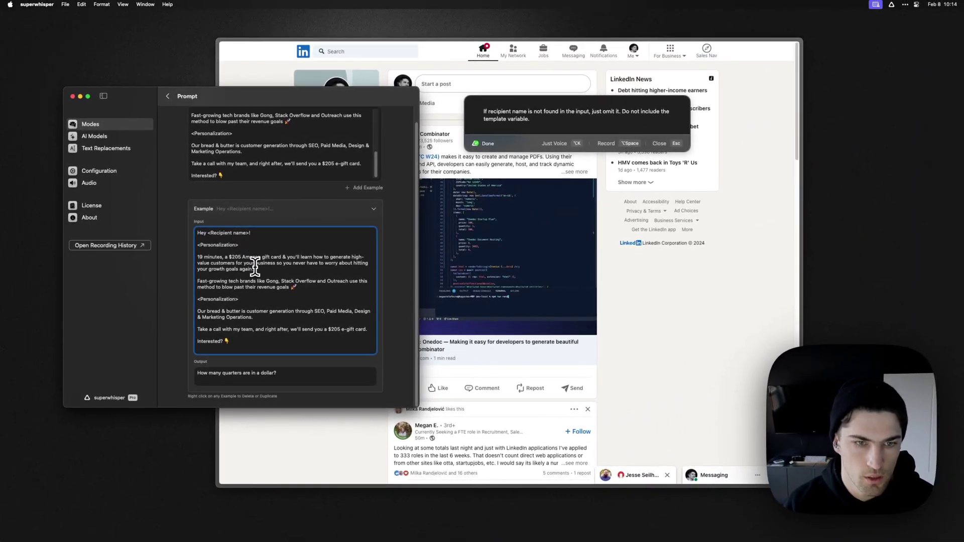
Step: Move the template from the example's input to its output, replacing the quarters text there
key("super+a")
key("super+c")
key("BackSpace")
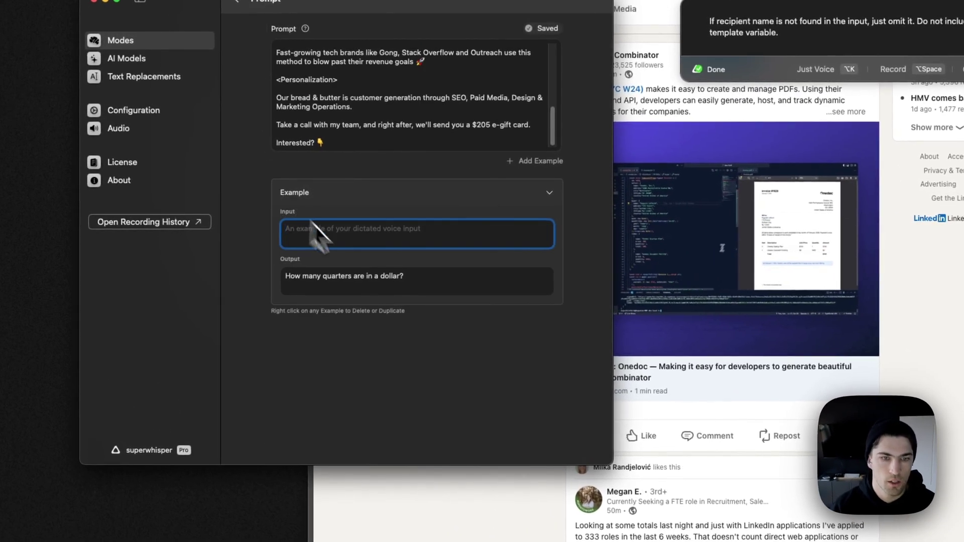
left_click(415, 284)
key("super+a")
key("super+v")
Step: In the example output, fill in a sample first name and replace the first <Personalization> with dictated lines about having used Vendor.com at the first company
left_click_drag(360, 276, 296, 276)
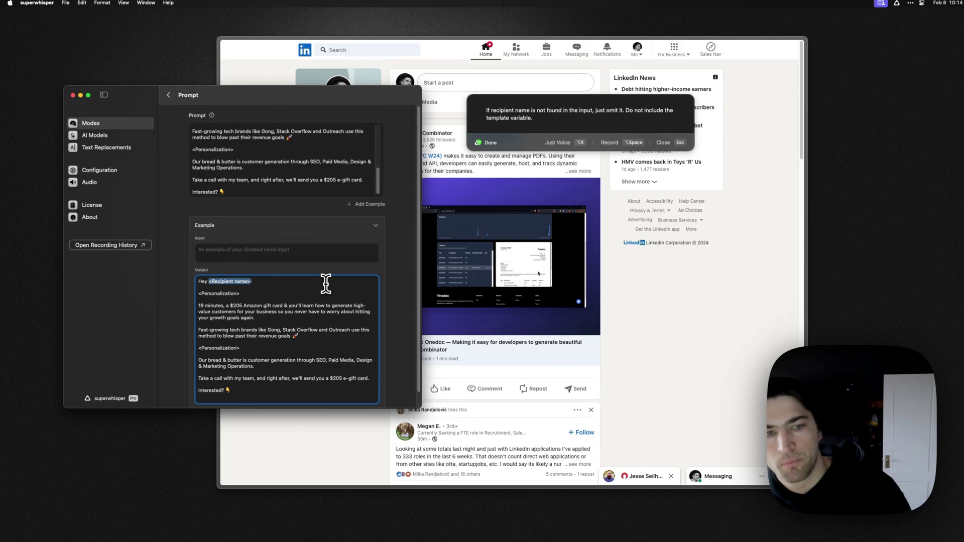
type("Steve!")
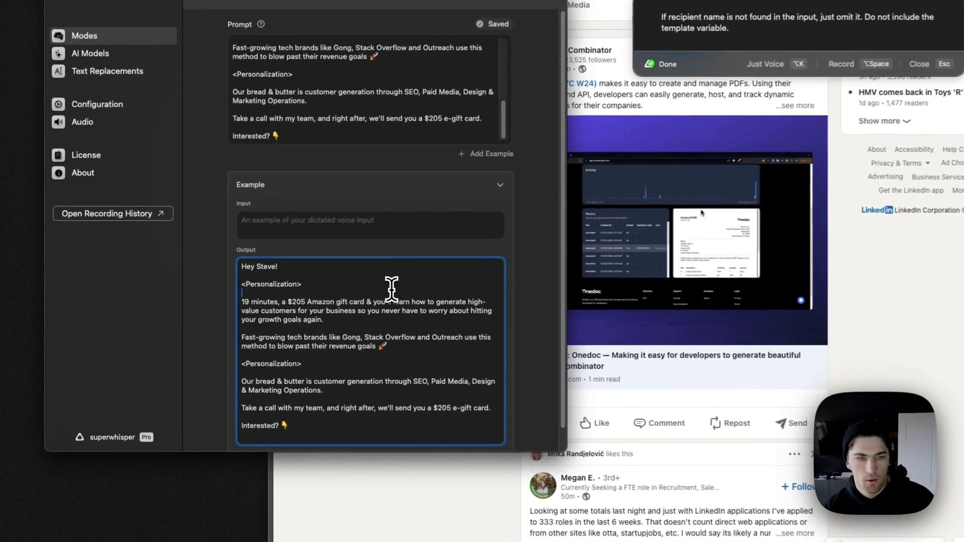
left_click(299, 295)
key("super+BackSpace")
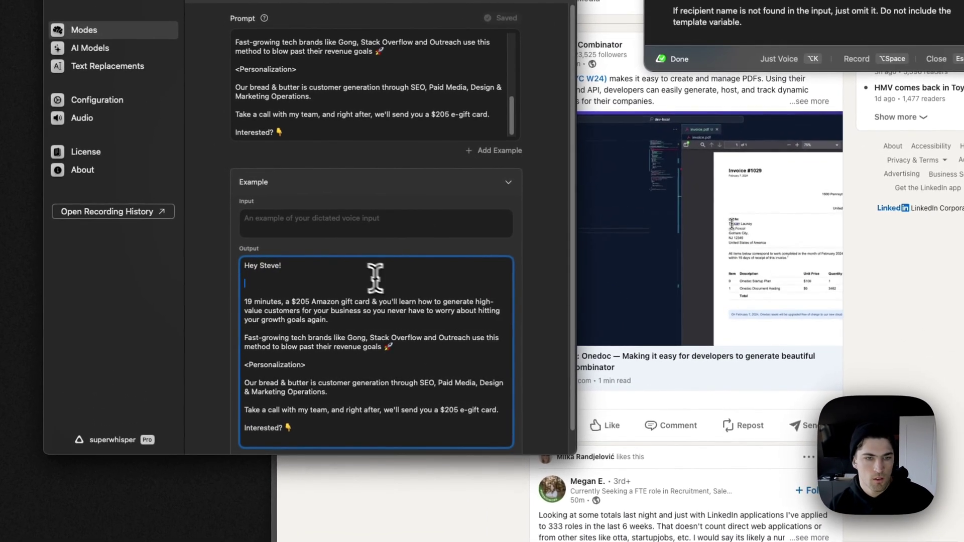
key("alt+space")
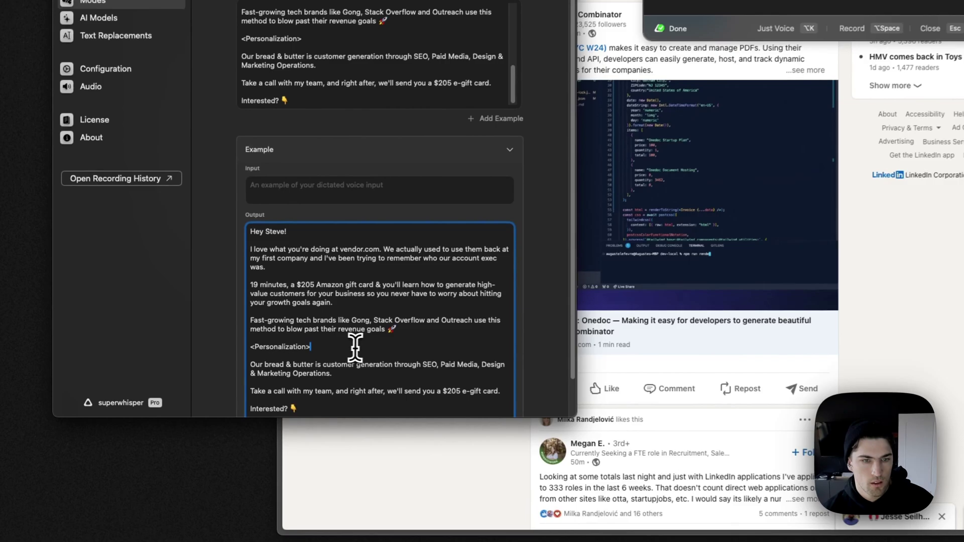
Step: Replace the output's second <Personalization> by dictating "I think vendor.com could easily use this with their point of sale solutions to make huge growth in 2024."
triple_click(298, 355)
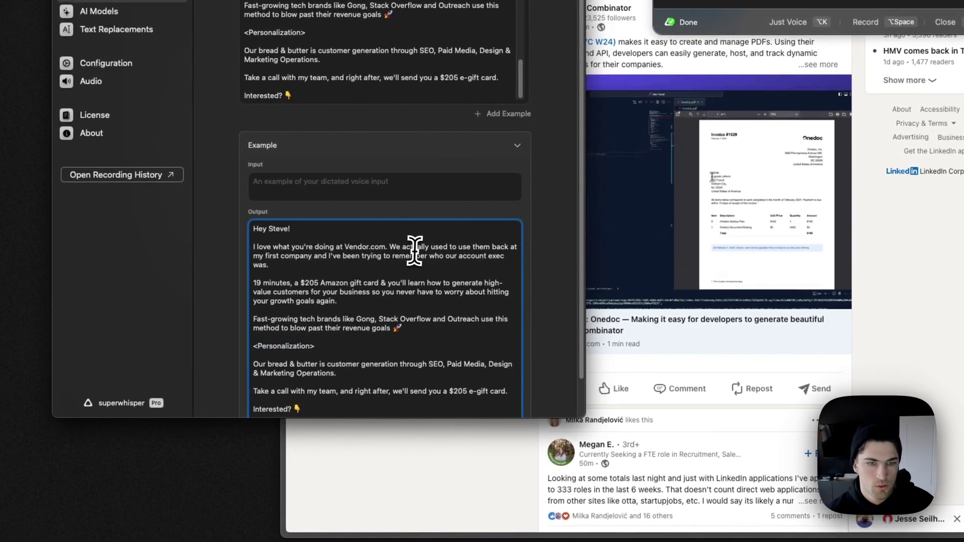
left_click(350, 347)
triple_click(350, 346)
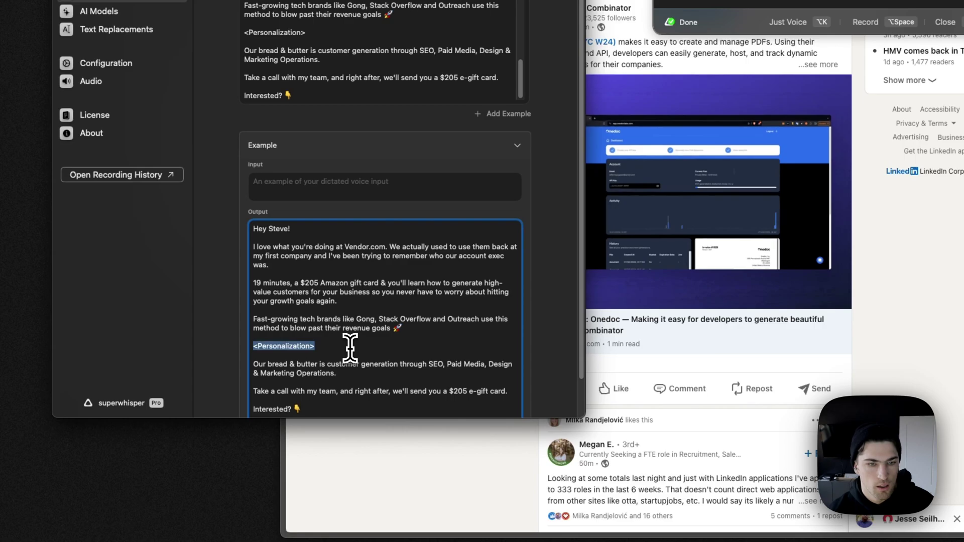
key("BackSpace")
key("alt+space")
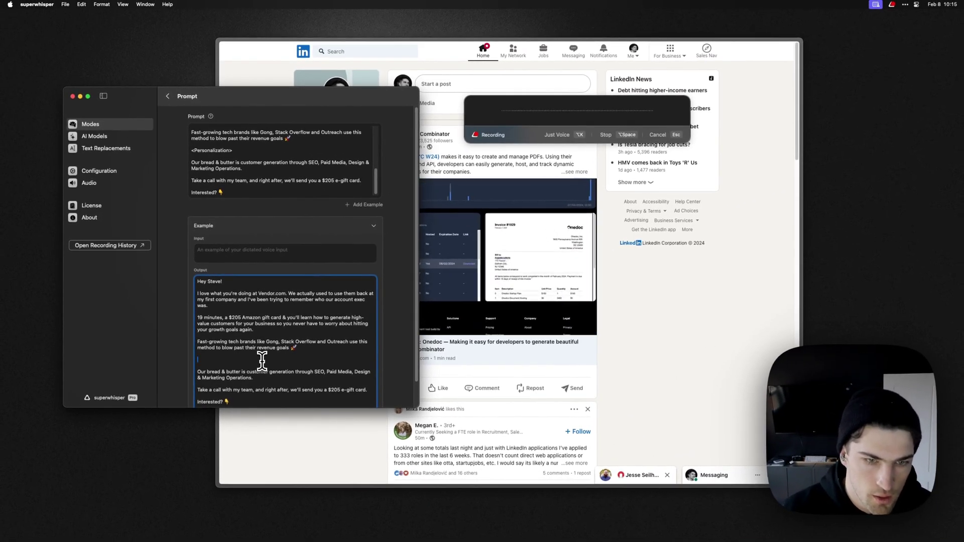
key("alt+space")
key("alt+space")
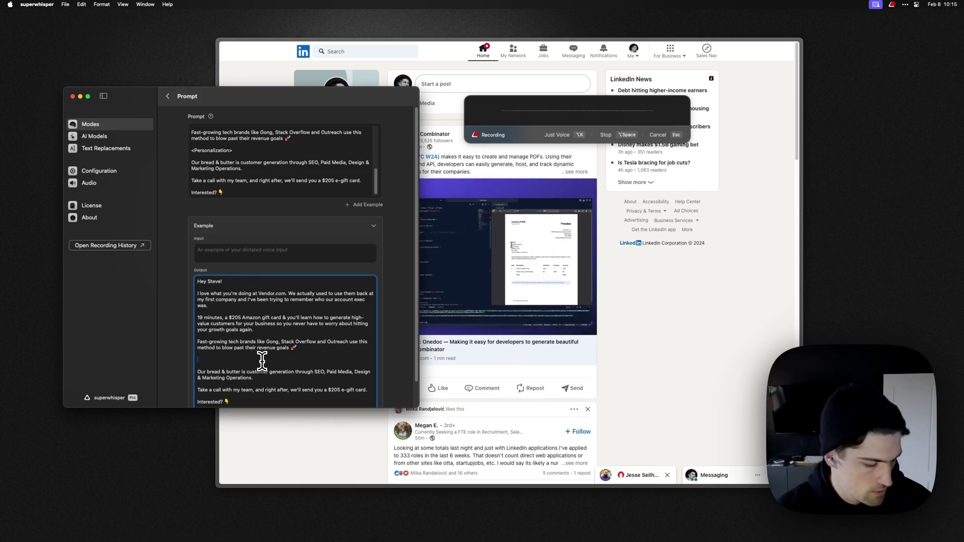
key("alt+space")
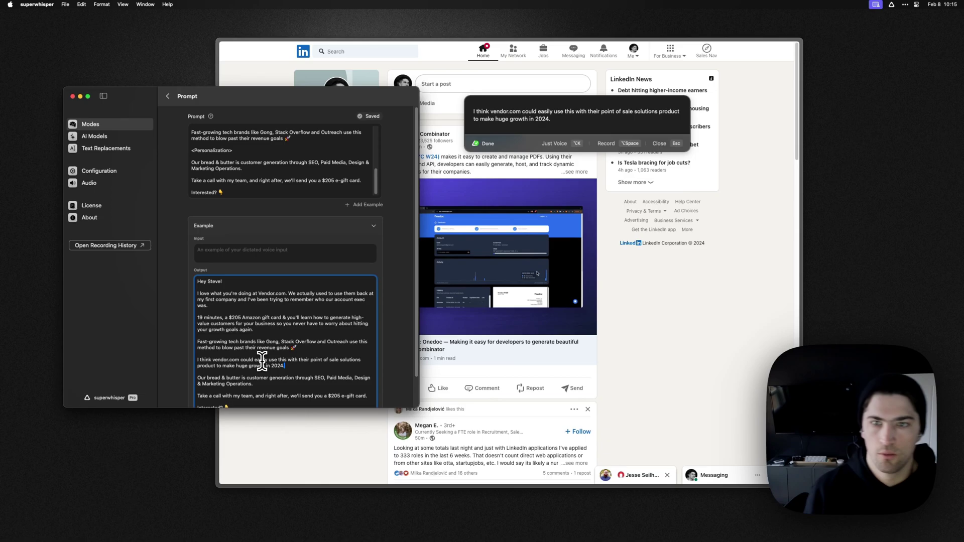
Step: Dictate the example's input, describing a recipient at vendor.com, a point of sale solution company used back at the first company
left_click(322, 254)
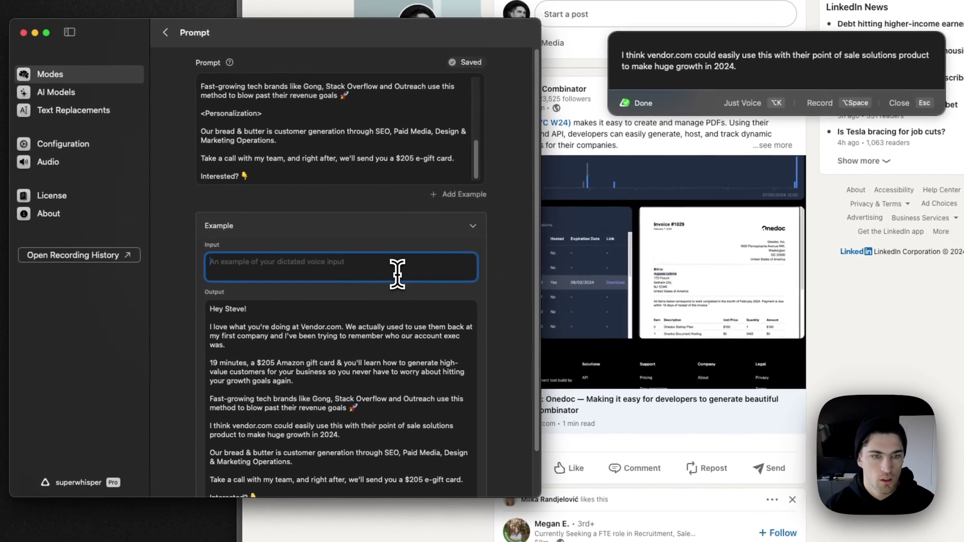
key("alt+space")
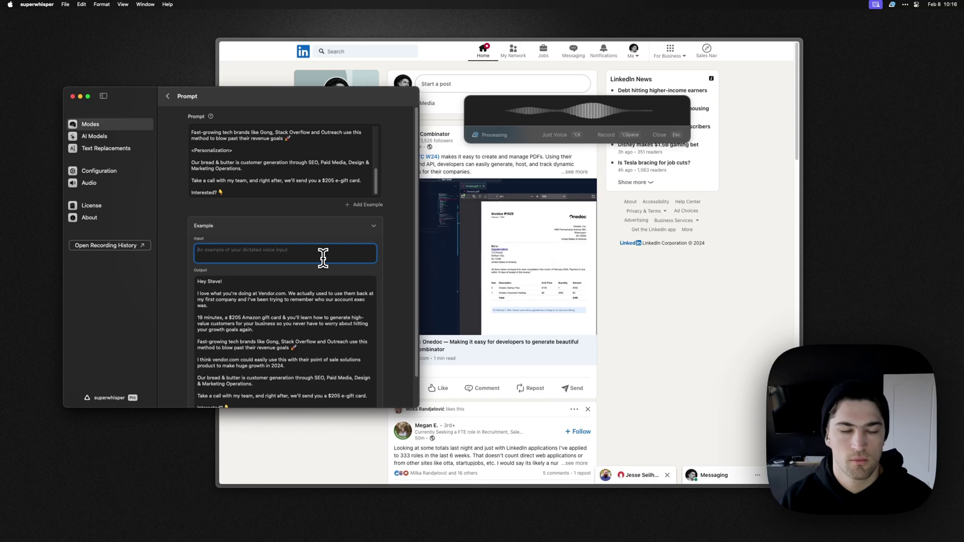
left_click(265, 227)
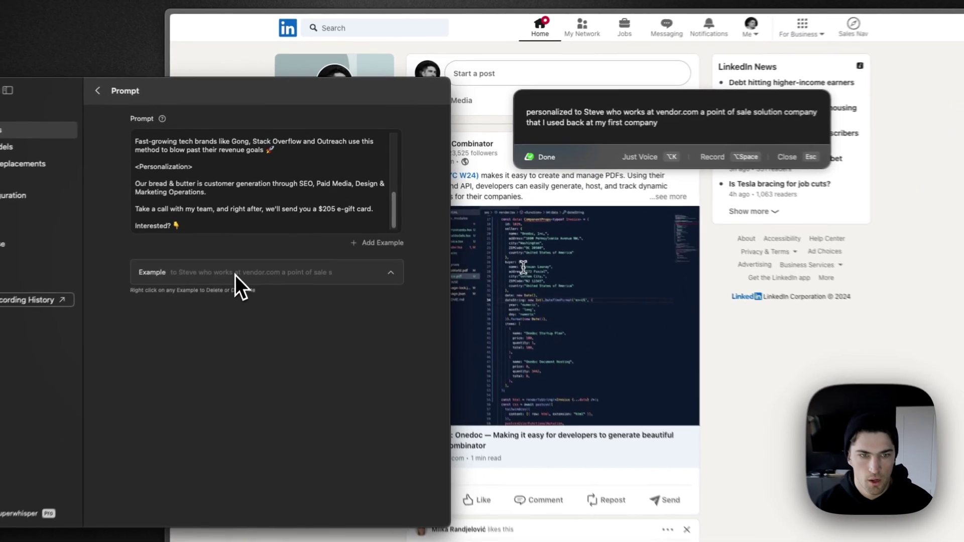
left_click(340, 275)
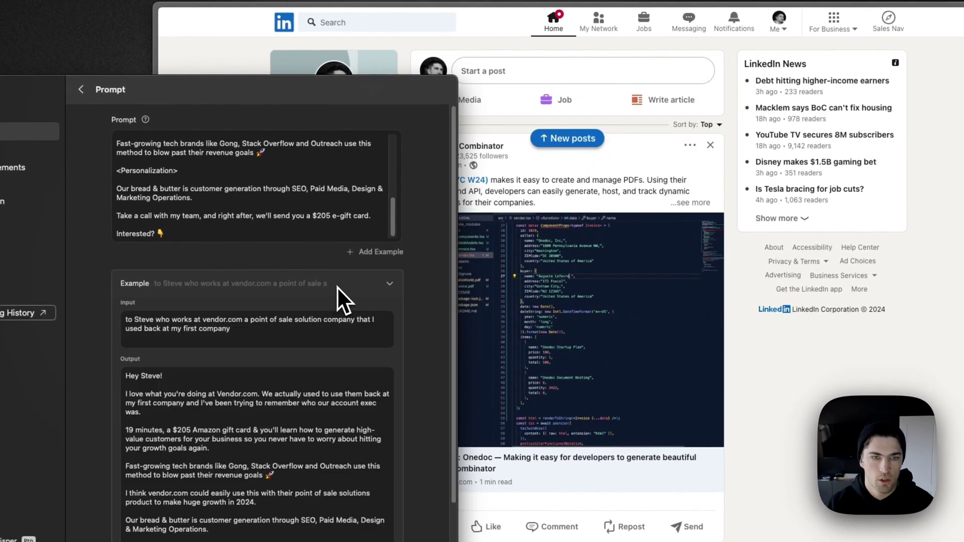
Step: Switch to Notes and place its window with the empty note beside the prompt settings
key("alt+space")
type("note")
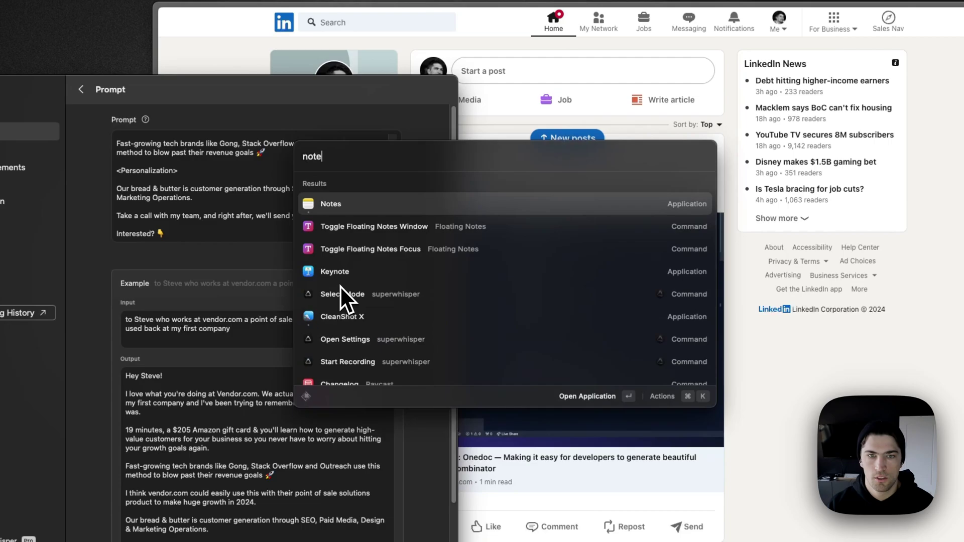
key("Return")
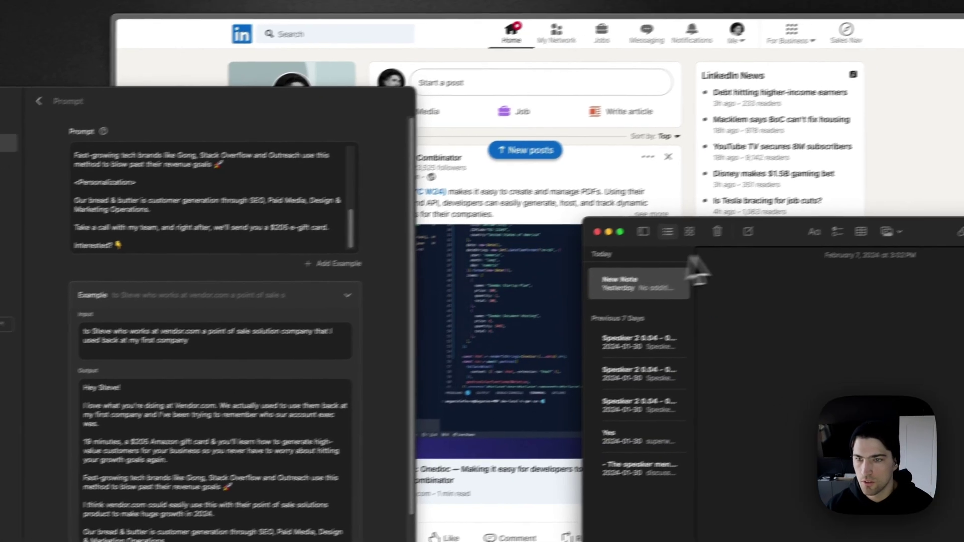
left_click_drag(769, 226, 723, 101)
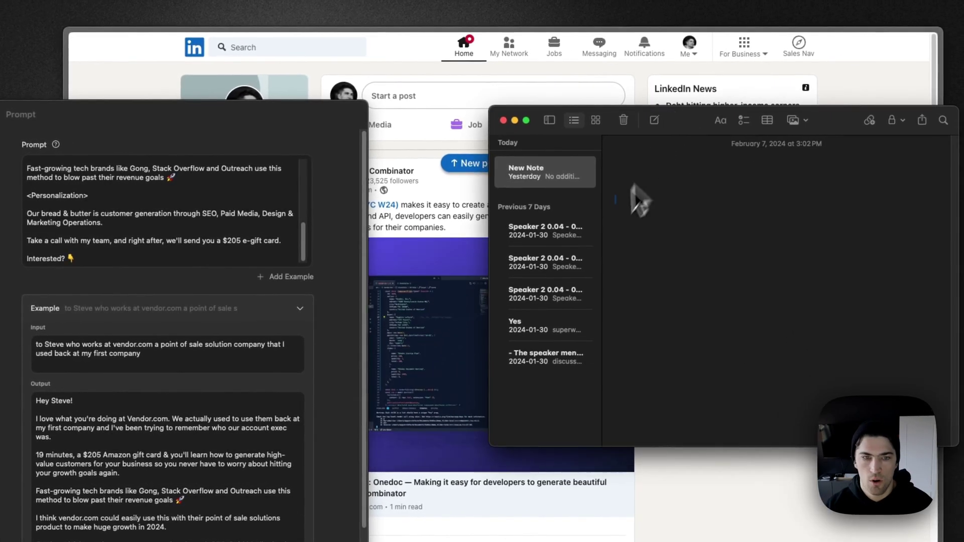
Step: Start a voice recording and switch it from Just Voice to the Linkedin Outreach mode
left_click(266, 256)
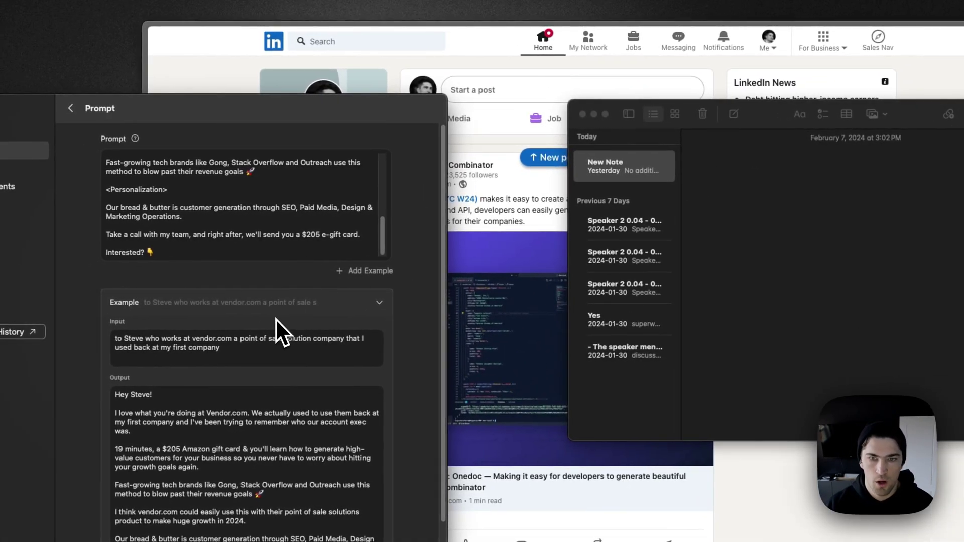
key("alt+space")
left_click(662, 167)
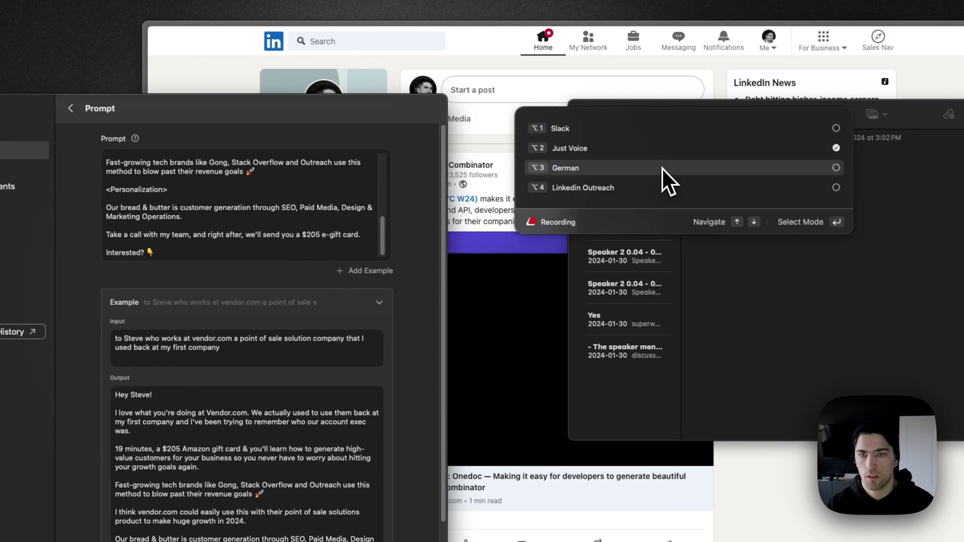
key("alt+4")
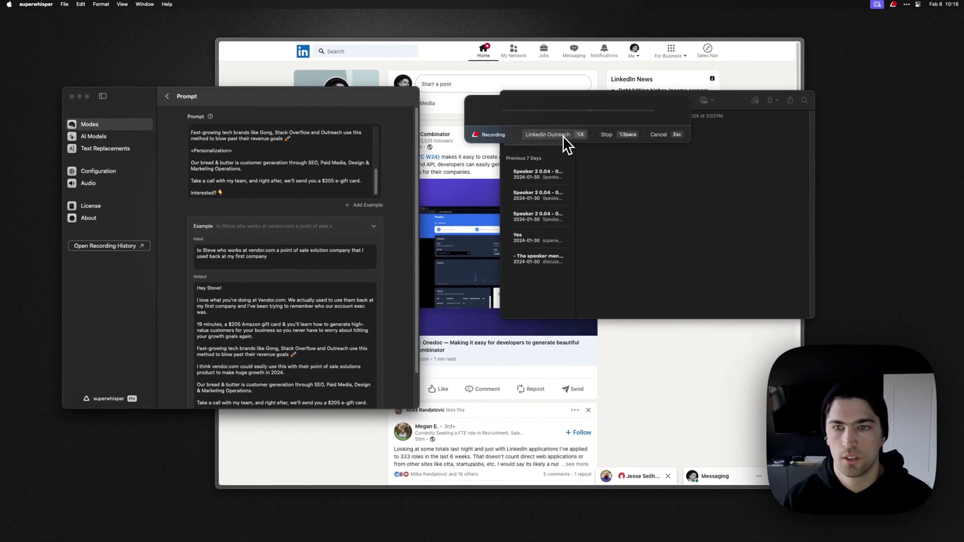
Step: Cycle through the recording modes, keep Linkedin Outreach, and dictate an outreach message to a Slack.com contact into the empty note
left_click(572, 139)
key("Down")
key("Down")
key("Down")
key("Down")
key("Down")
key("Down")
key("Down")
key("Down")
key("Down")
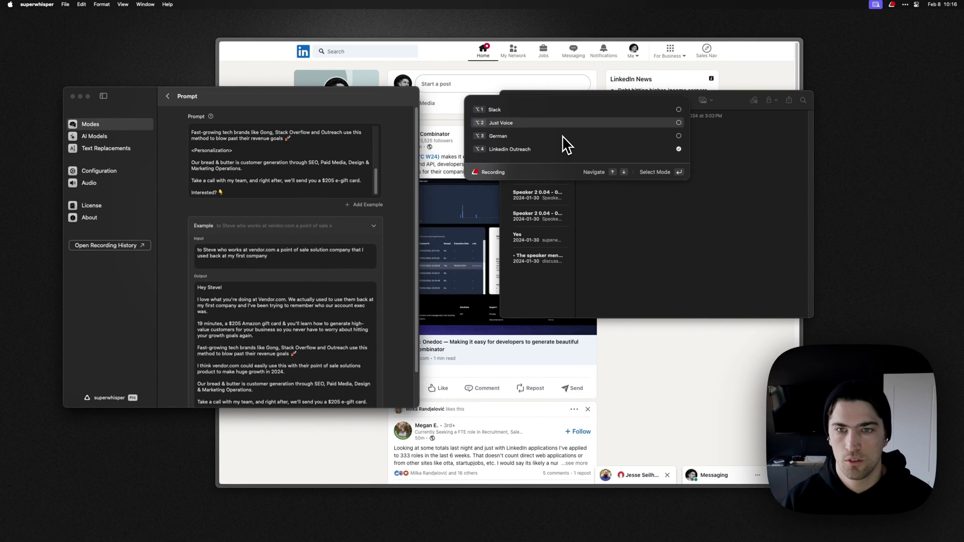
key("Return")
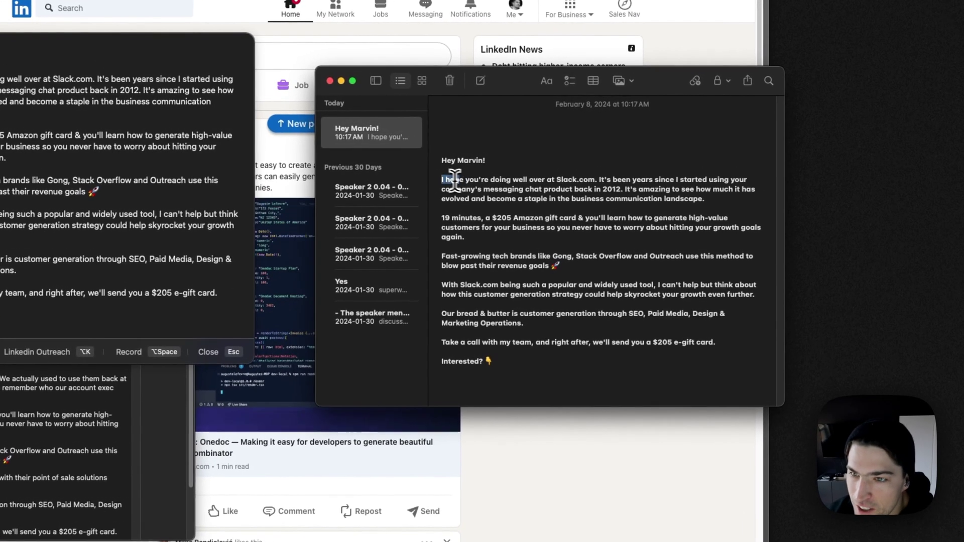
Step: Shorten the company name from Slack.com to Slack in the note's opening sentence
left_click_drag(527, 172, 561, 187)
left_click_drag(483, 195, 581, 182)
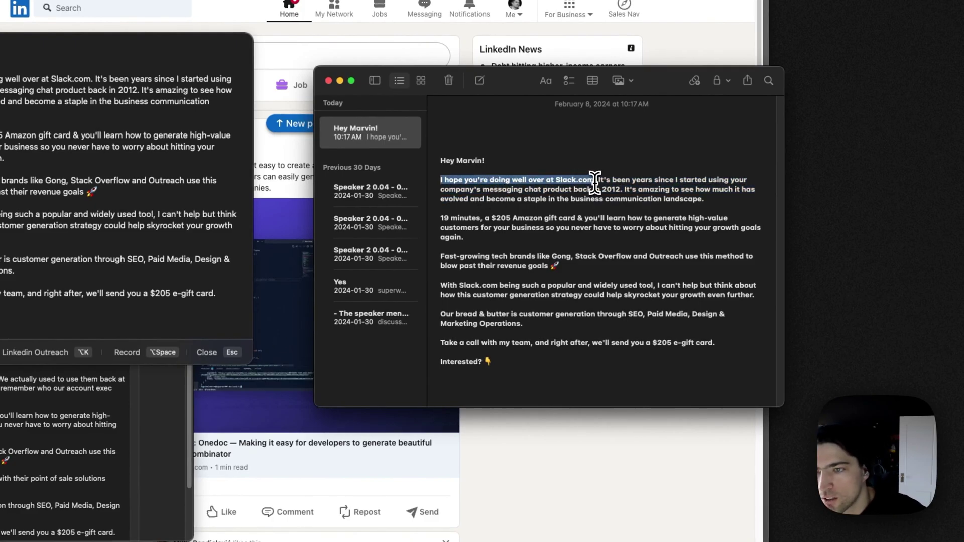
double_click(595, 182)
key("BackSpace")
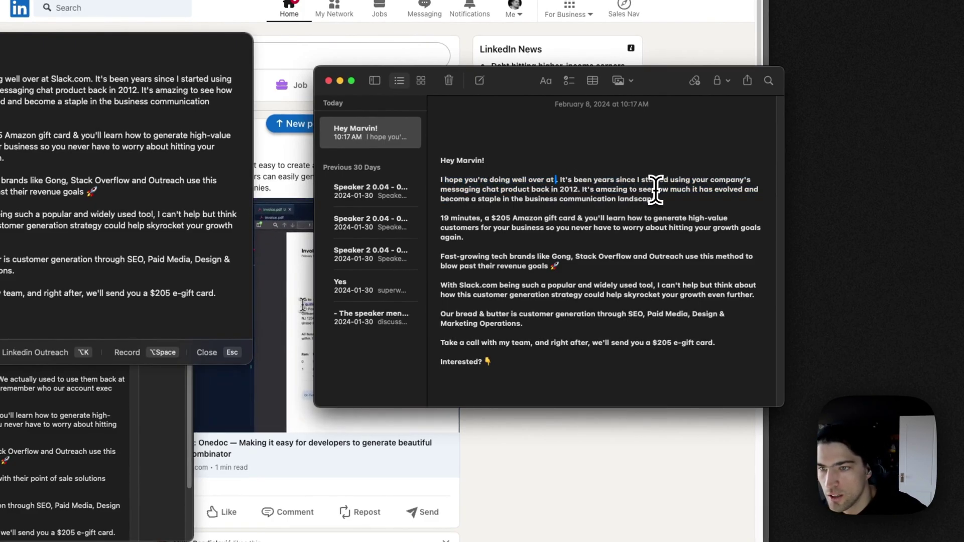
key("super+z")
key("Right")
key("BackSpace")
key("BackSpace")
key("BackSpace")
key("BackSpace")
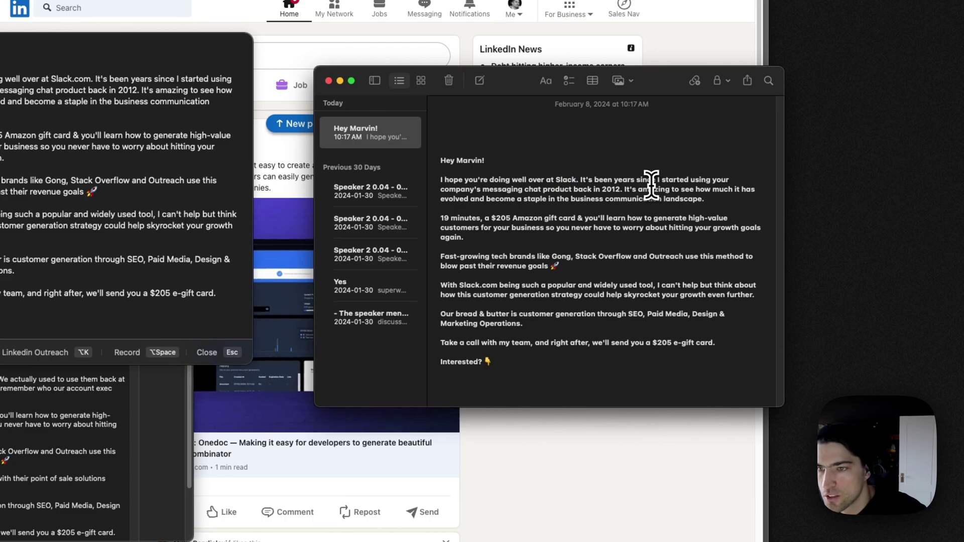
Step: Review the dictated message in the note, checking the personalized remarks, the gift card offer and the closing lines against the template
left_click_drag(581, 180, 633, 191)
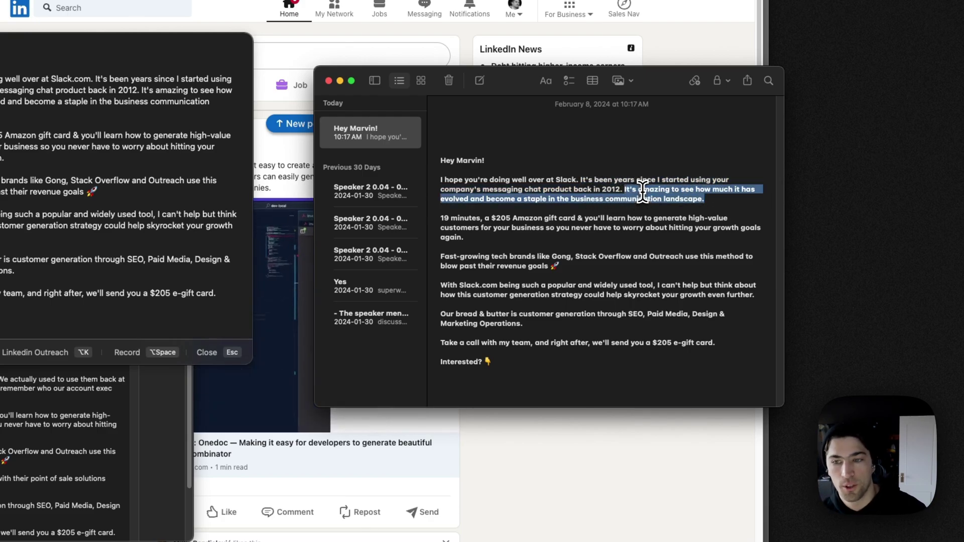
left_click_drag(559, 208, 552, 245)
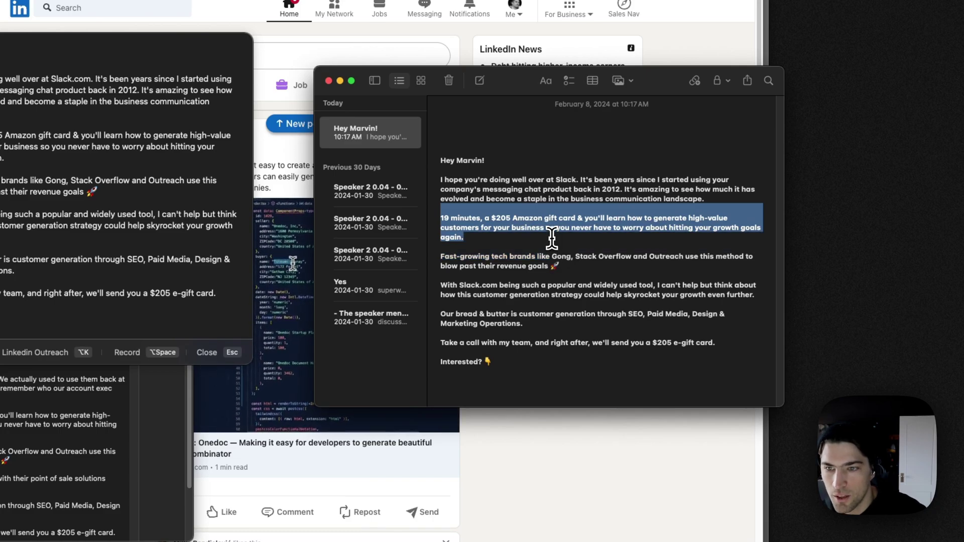
double_click(520, 220)
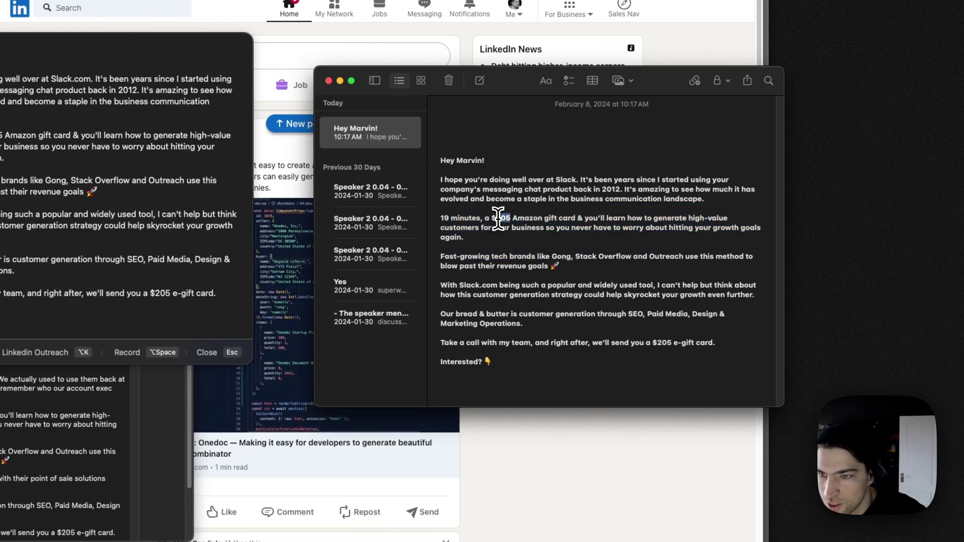
left_click_drag(545, 217, 614, 286)
left_click(589, 218)
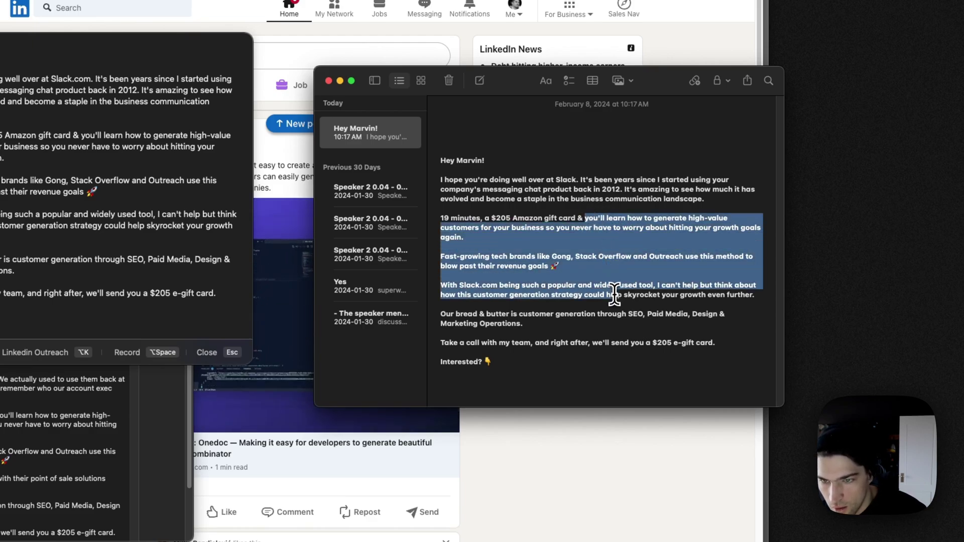
left_click(614, 295)
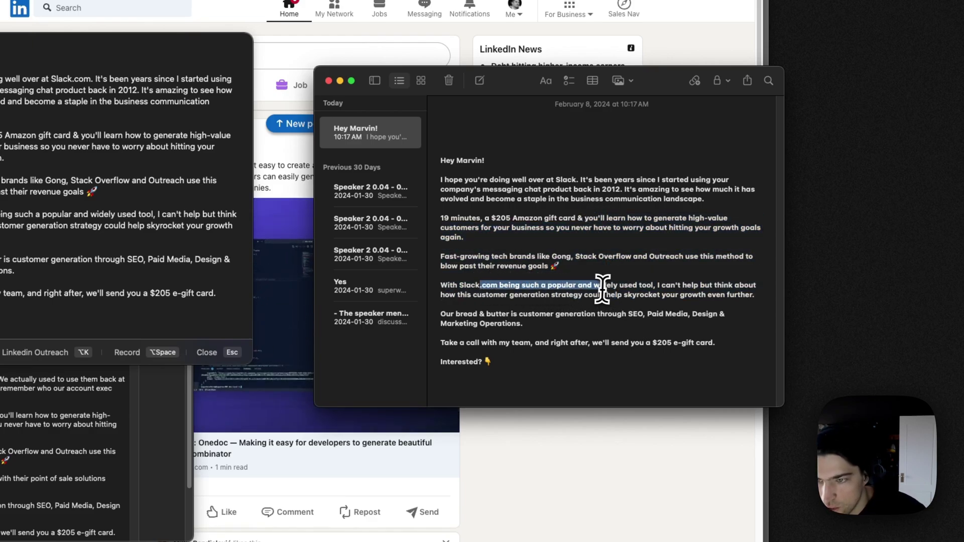
left_click_drag(603, 289, 720, 295)
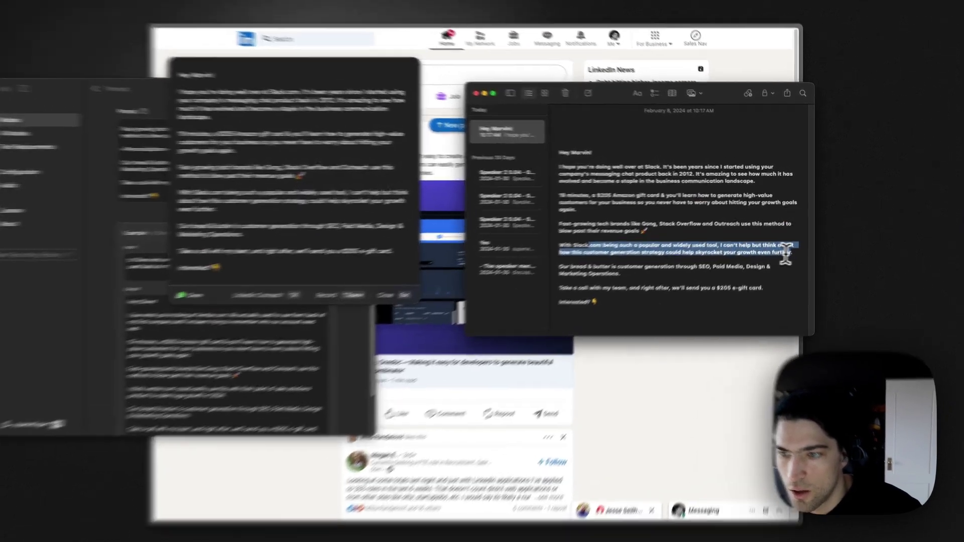
left_click(713, 243)
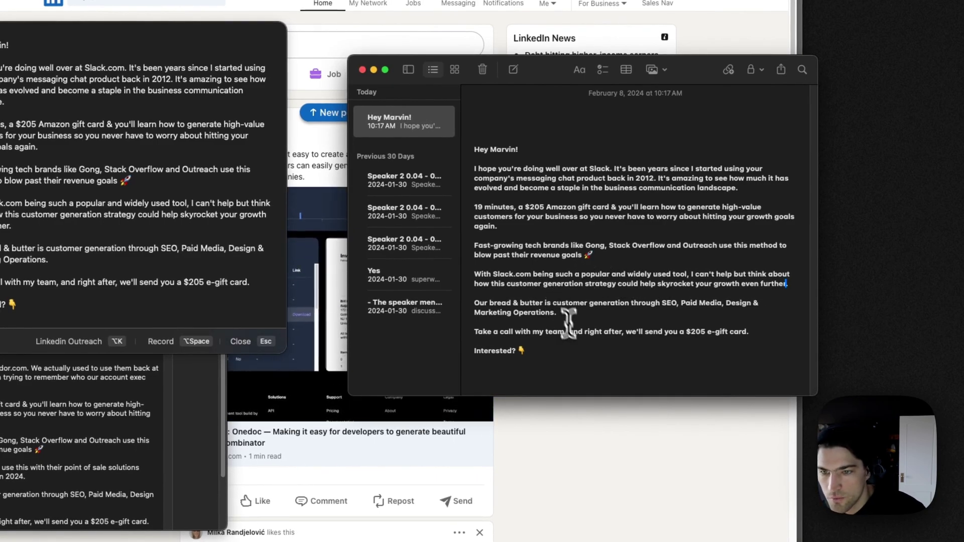
left_click_drag(575, 352, 557, 245)
left_click(556, 252)
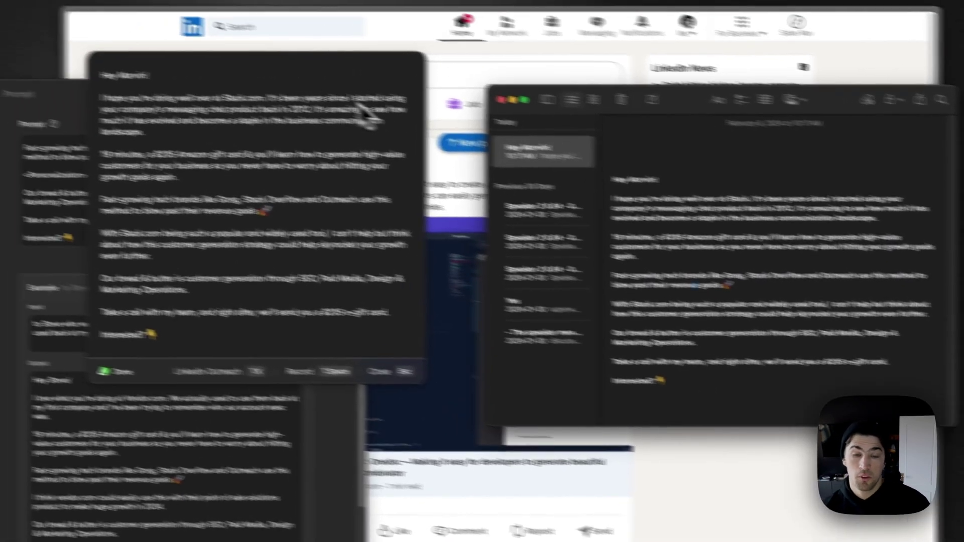
Step: Dismiss the dictation result window and review the Linkedin Outreach prompt template and its example, leaving the example collapsed
key("Escape")
left_click(250, 285)
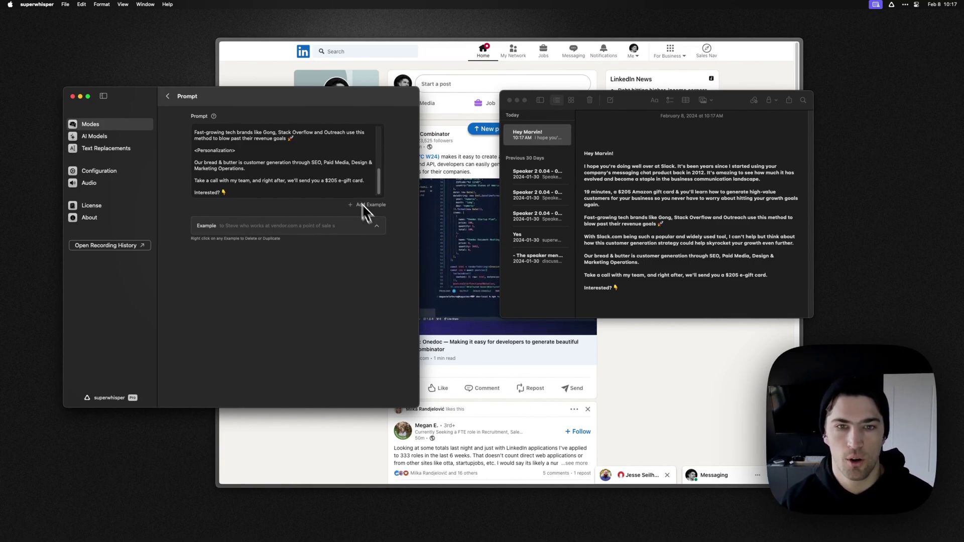
scroll(322, 166, "up", 10)
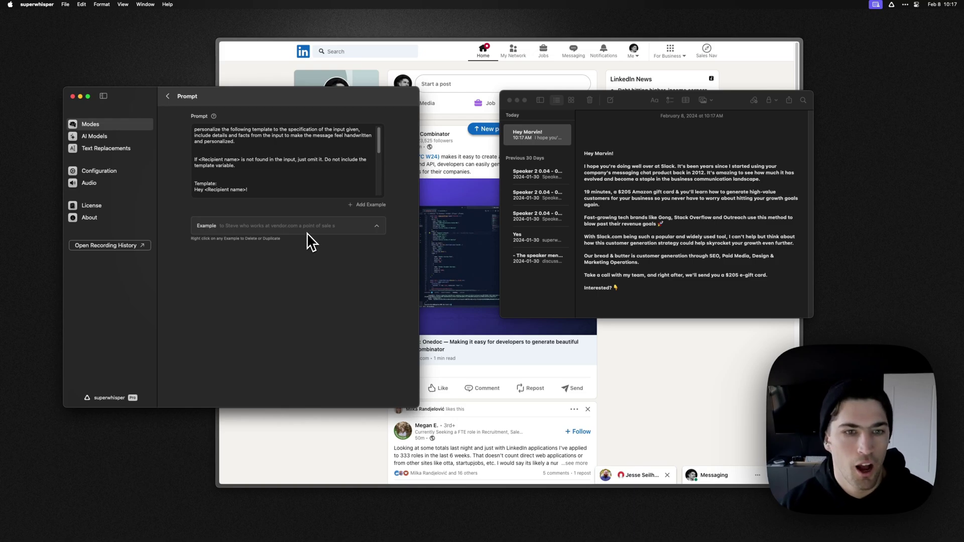
scroll(283, 164, "down", 10)
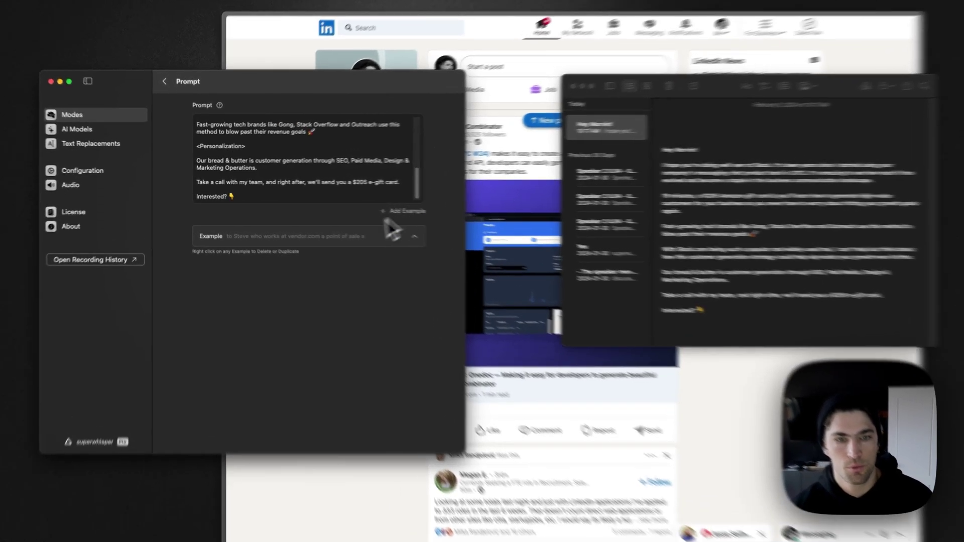
left_click(345, 227)
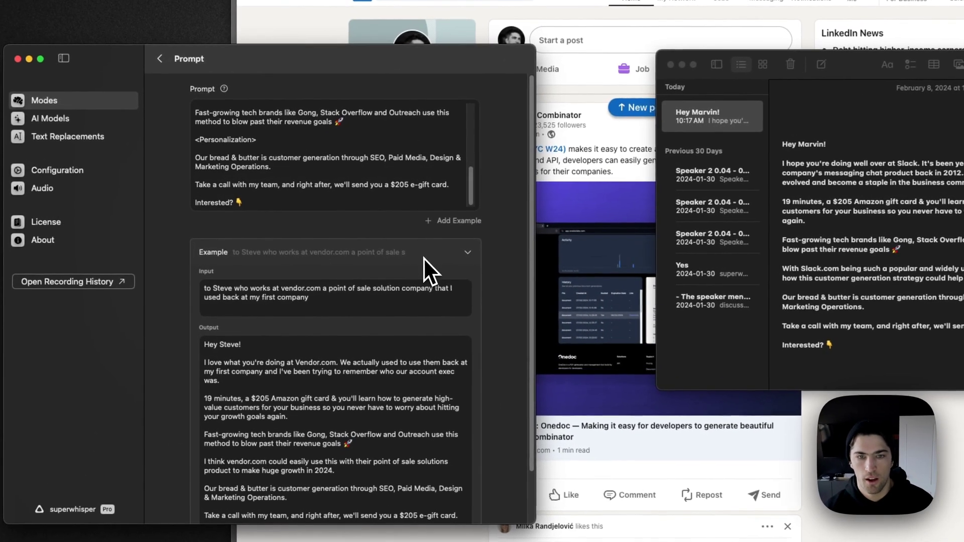
left_click(345, 227)
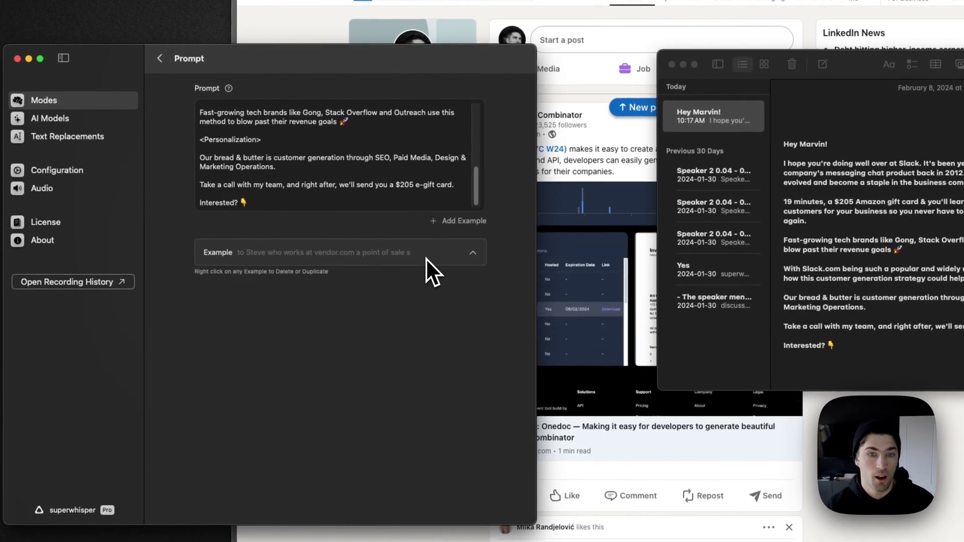